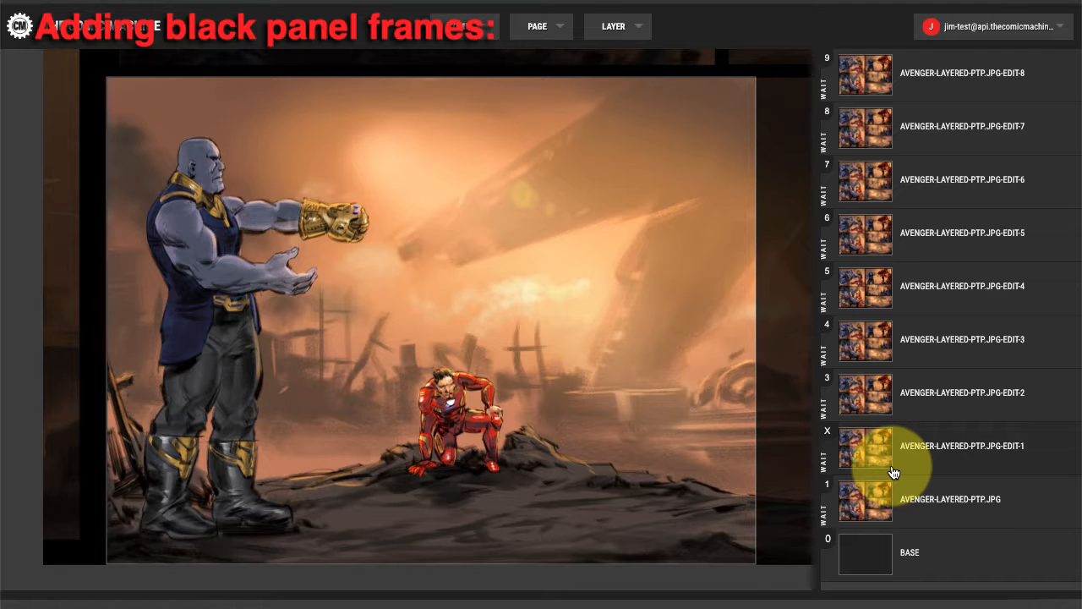
Open the AVENGER-LAYERED-PTP.JPG layer and show the end state of its transition.
{"action": "left_click", "coordinate": [863, 343]}
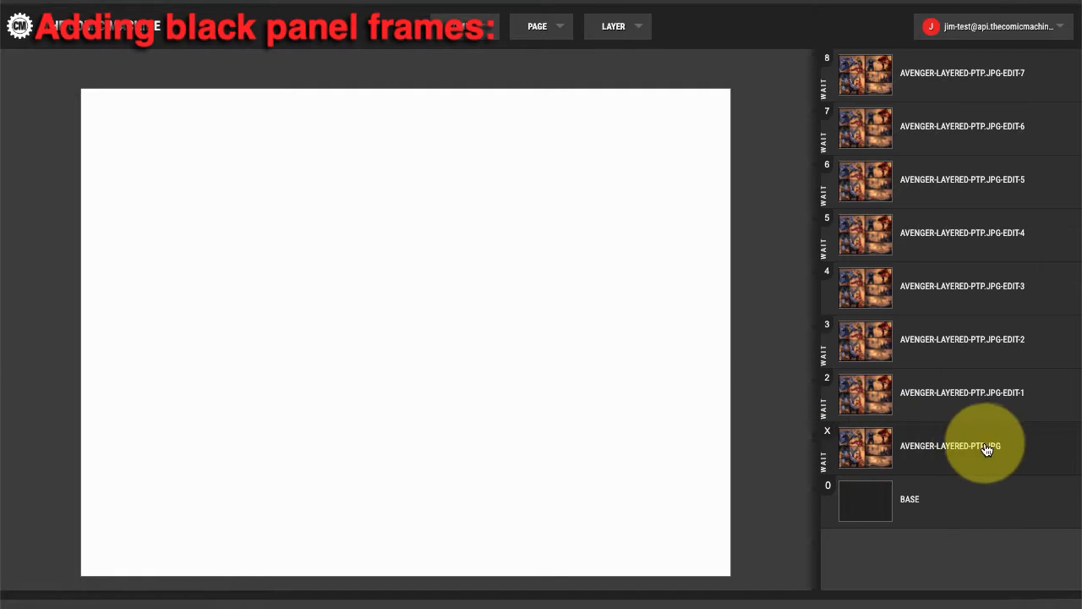
{"action": "left_click", "coordinate": [869, 448]}
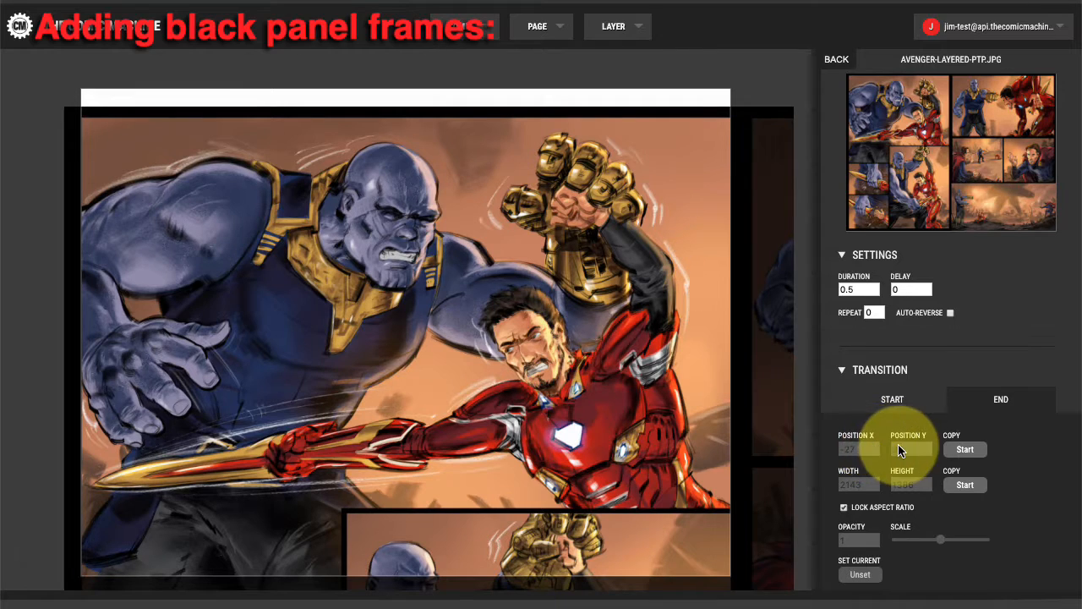
{"action": "left_click", "coordinate": [964, 399]}
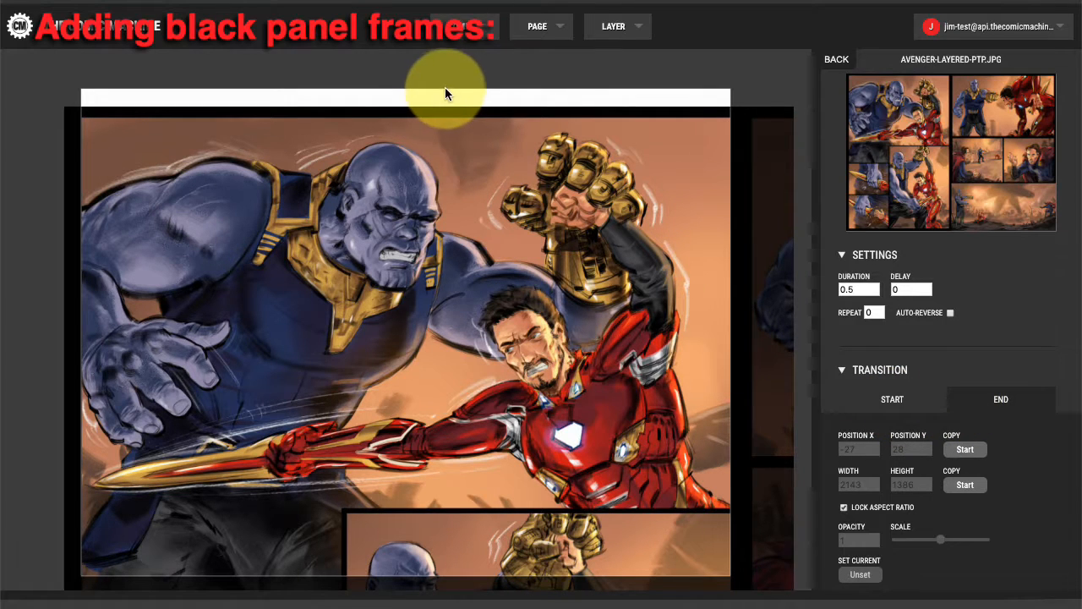
{"action": "mouse_move", "coordinate": [541, 558]}
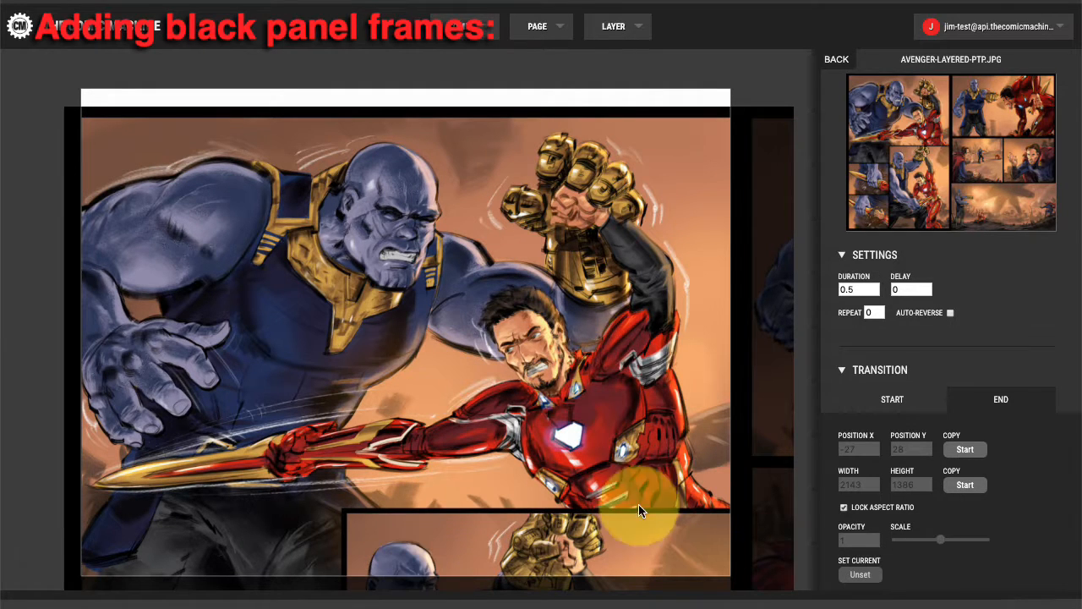
{"action": "scroll", "coordinate": [769, 449], "scroll_direction": "down", "scroll_amount": 1}
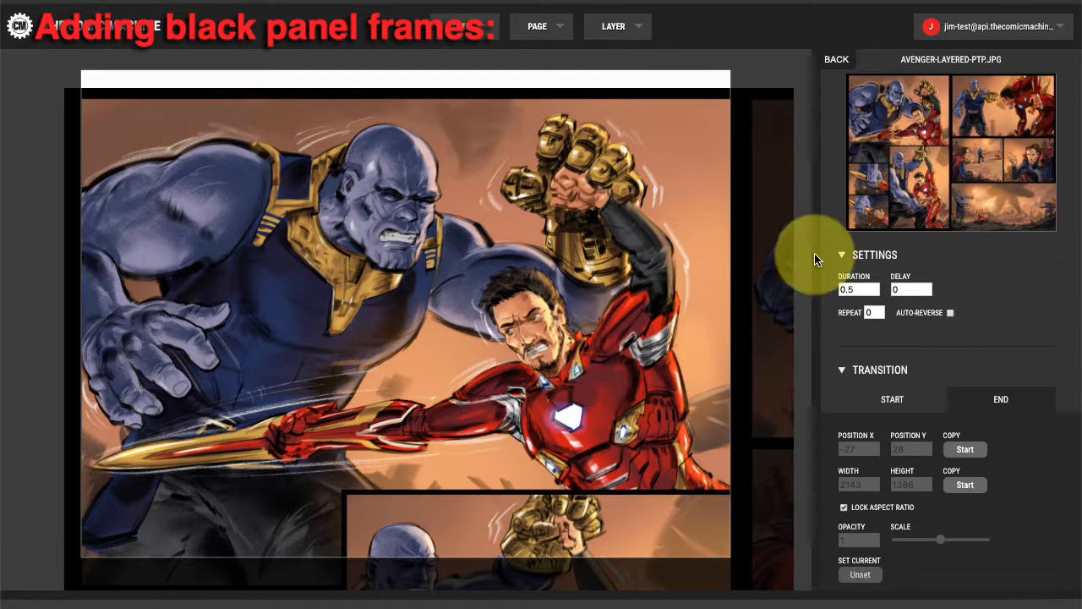
Add the image 00-black_crop-top_bottom.png as a new layer above the AVENGER-LAYERED-PTP.JPG layer.
{"action": "left_click", "coordinate": [634, 32]}
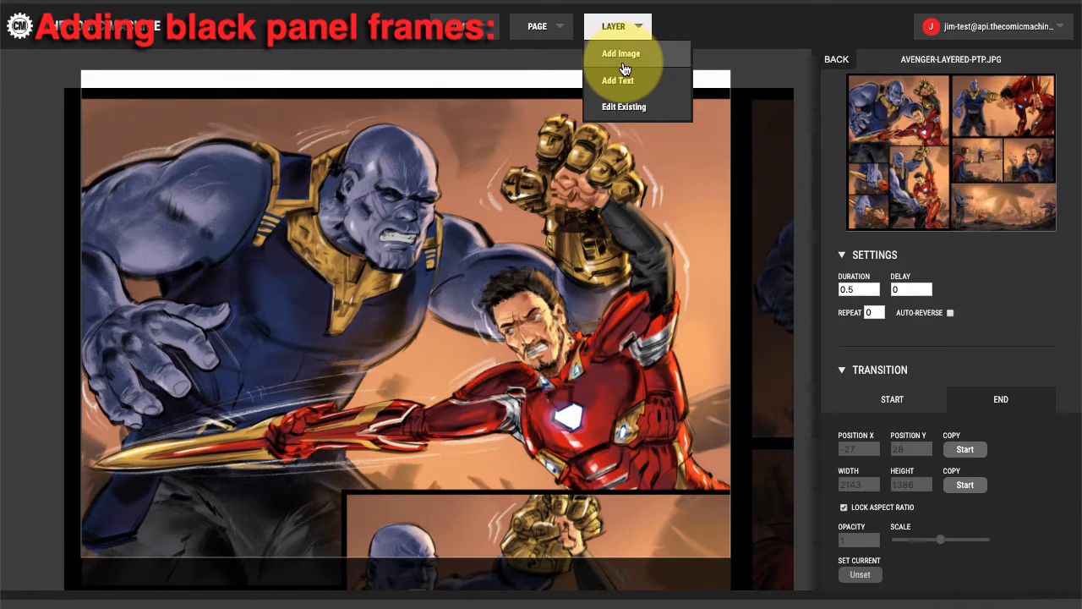
{"action": "left_click", "coordinate": [627, 58]}
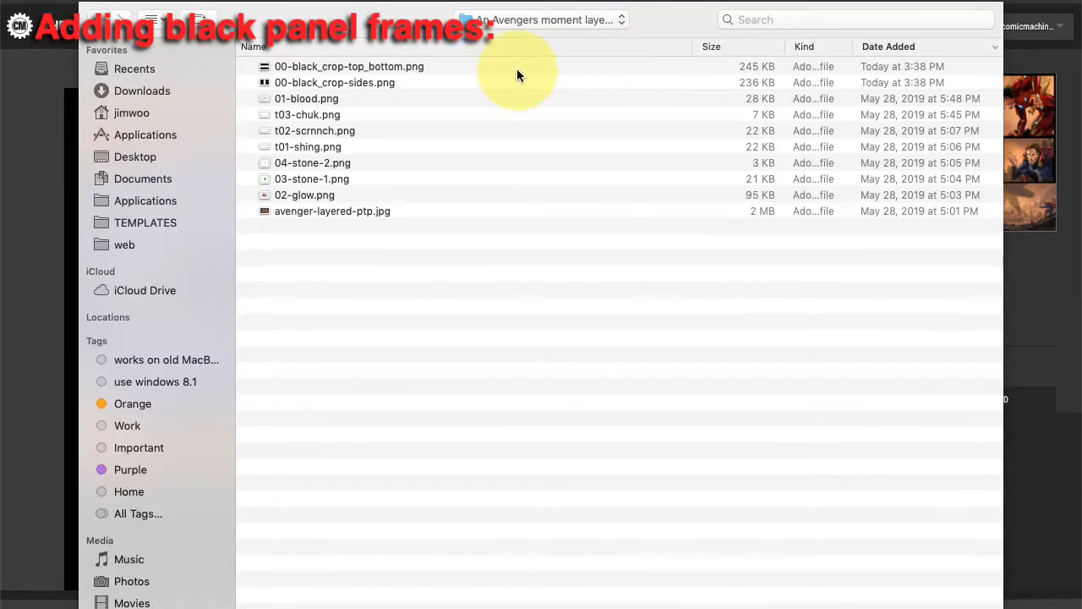
{"action": "left_click", "coordinate": [364, 68]}
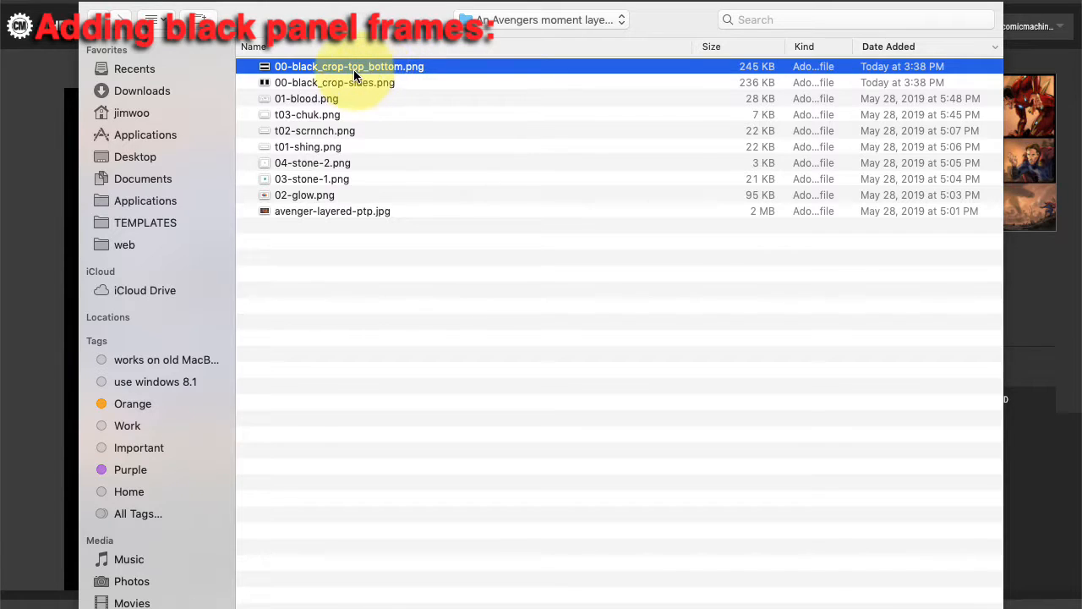
{"action": "double_click", "coordinate": [356, 67]}
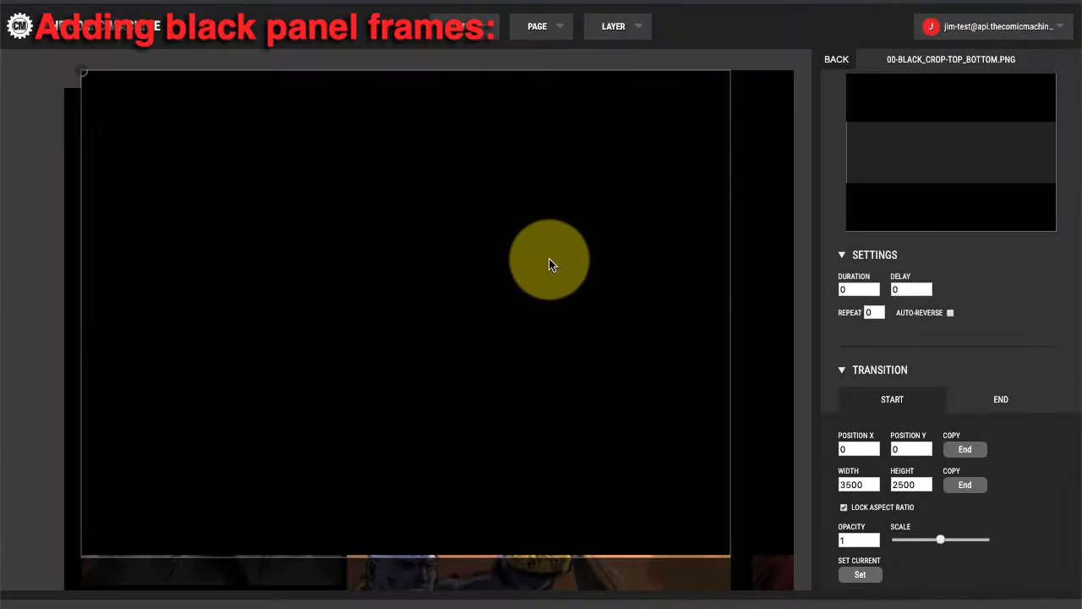
Scale the black crop's start state to about 2220 × 1585 and position it around the first panel at about X -213, Y -440.
{"action": "left_click_drag", "start_coordinate": [549, 264], "coordinate": [588, 294]}
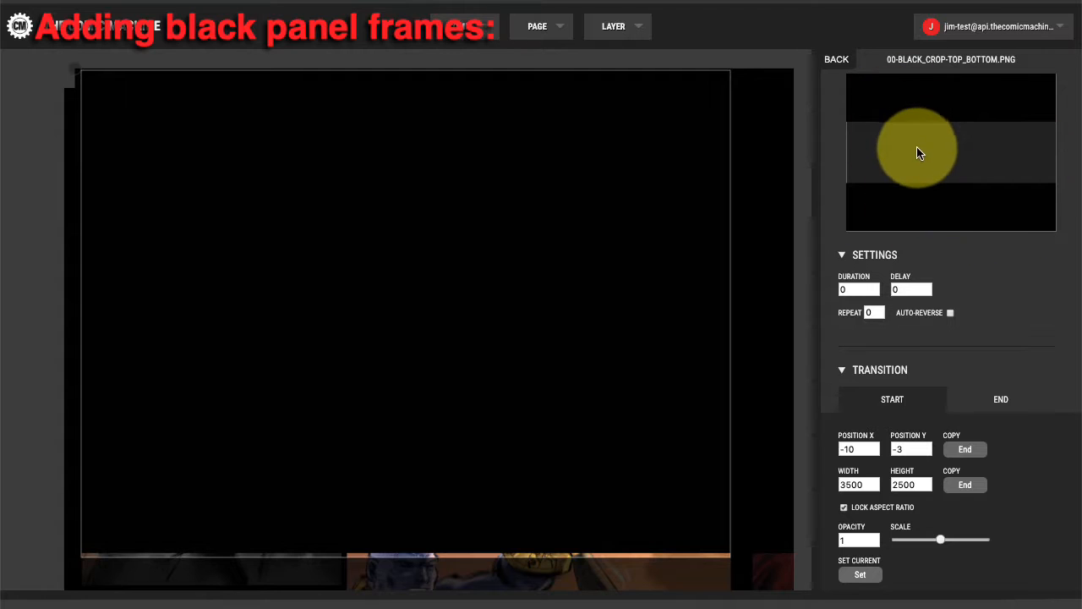
{"action": "left_click_drag", "start_coordinate": [939, 539], "coordinate": [919, 539]}
{"action": "left_click_drag", "start_coordinate": [459, 275], "coordinate": [366, 184]}
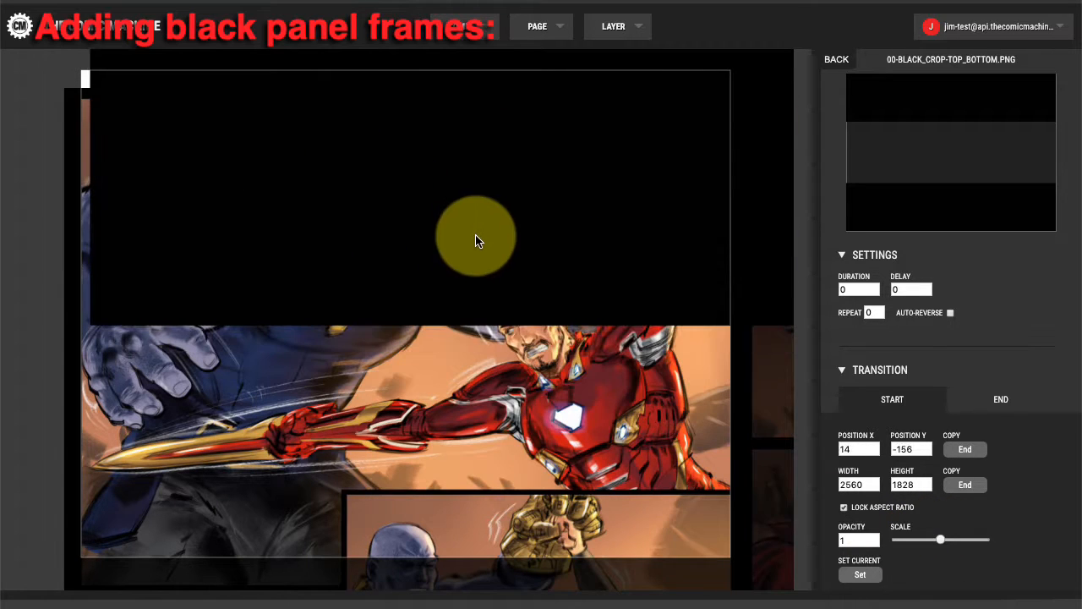
{"action": "left_click_drag", "start_coordinate": [479, 238], "coordinate": [338, 90]}
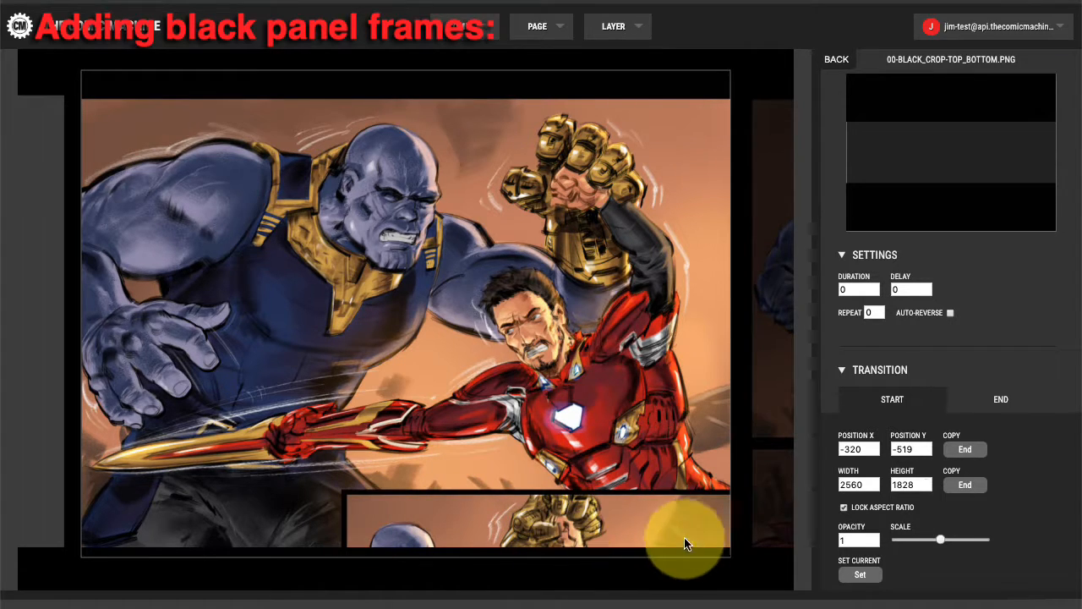
{"action": "left_click_drag", "start_coordinate": [940, 539], "coordinate": [934, 542]}
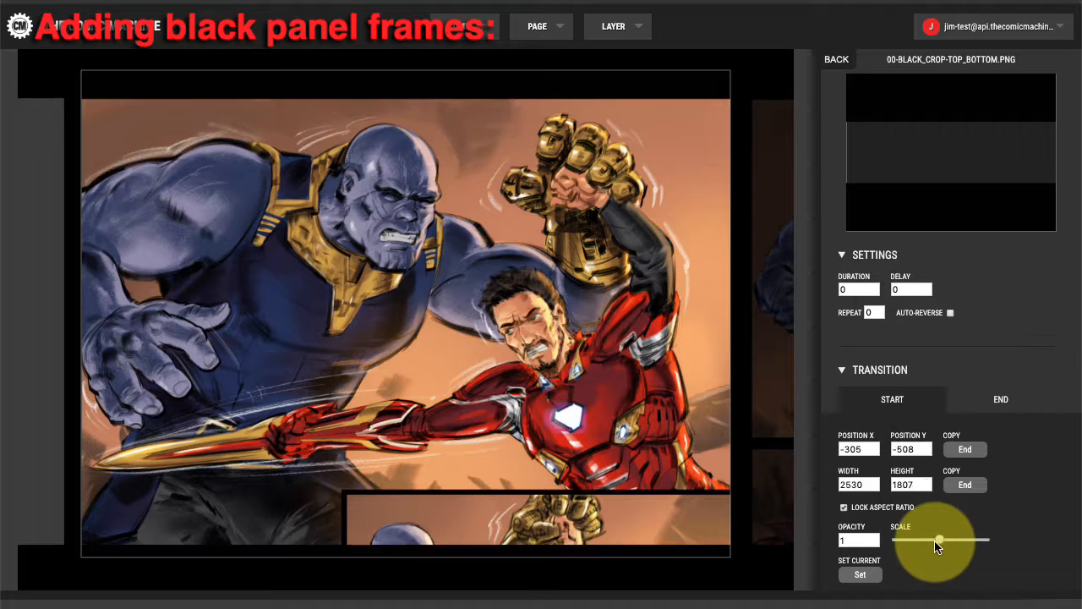
{"action": "left_click_drag", "start_coordinate": [652, 536], "coordinate": [623, 502]}
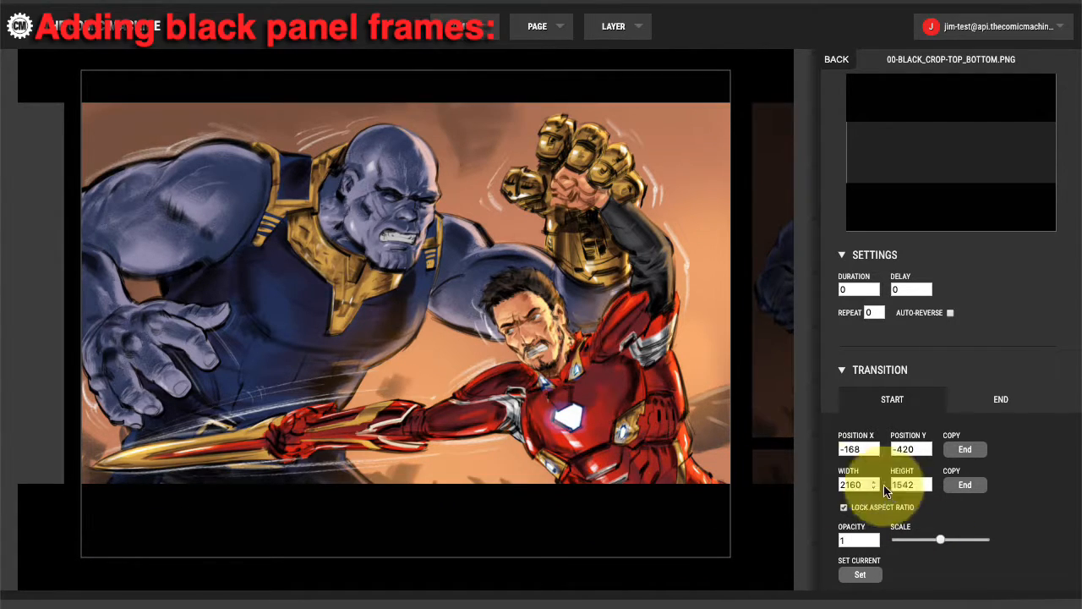
{"action": "left_click_drag", "start_coordinate": [938, 538], "coordinate": [941, 540]}
{"action": "left_click_drag", "start_coordinate": [645, 525], "coordinate": [621, 520]}
Set the black crop layer's duration to .5 and its delay to -.5.
{"action": "left_click", "coordinate": [845, 290]}
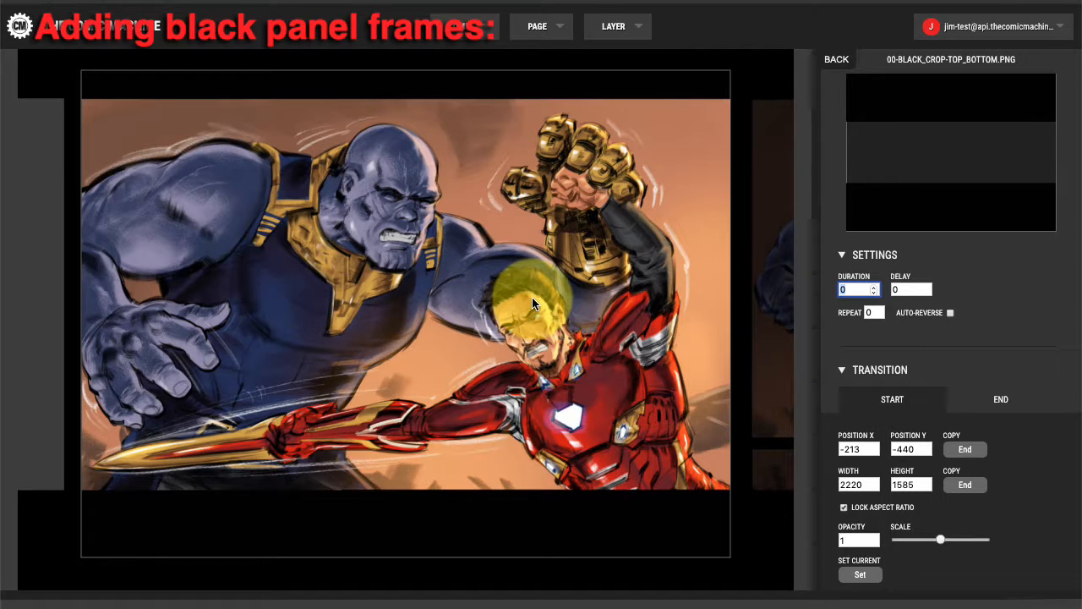
{"action": "double_click", "coordinate": [856, 290]}
{"action": "type", "text": ".5"}
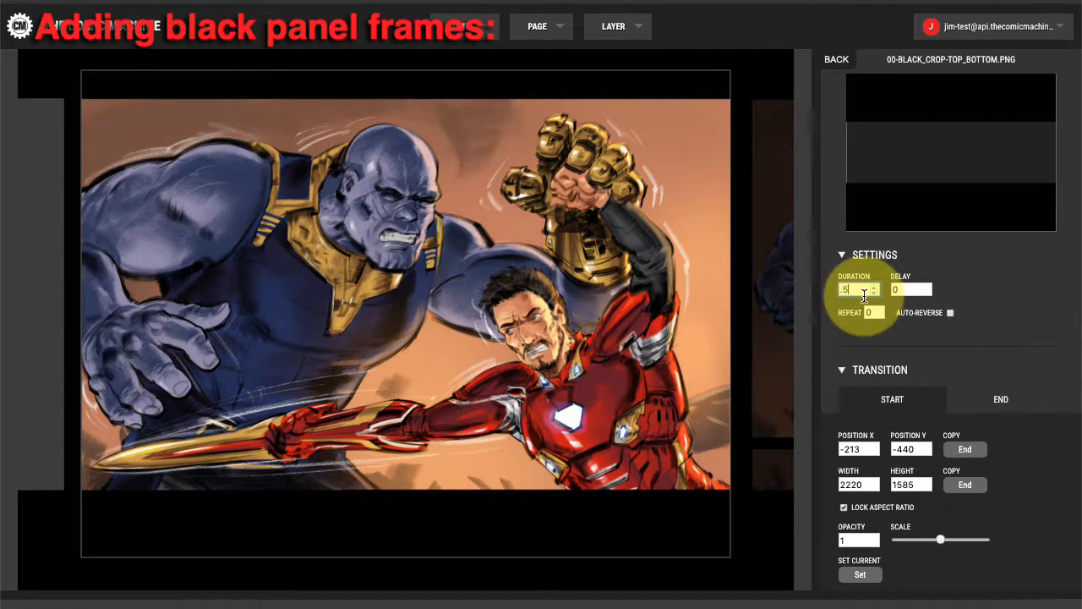
{"action": "double_click", "coordinate": [901, 290]}
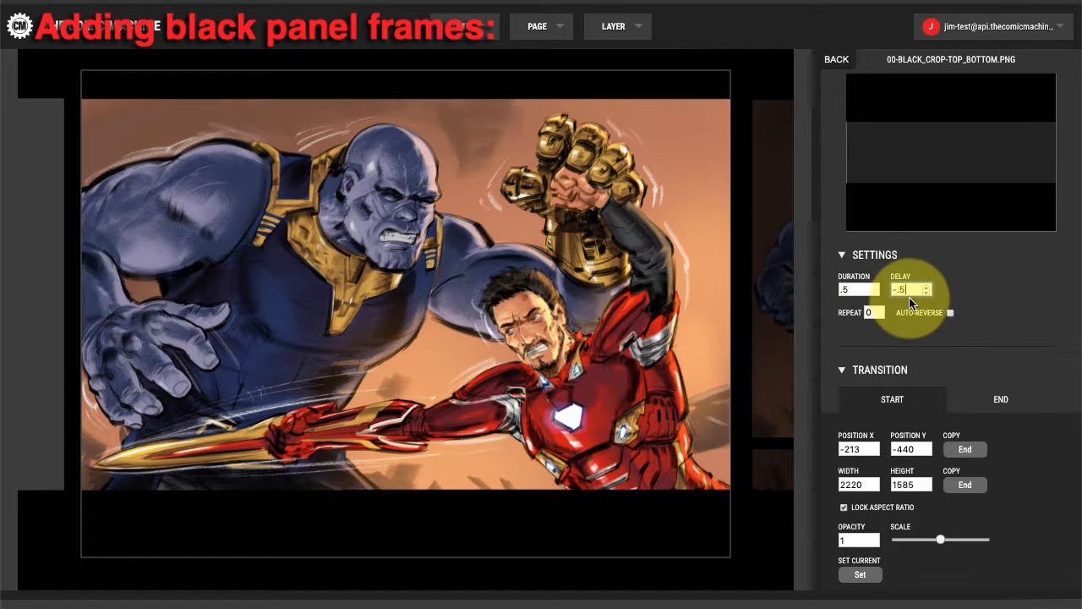
{"action": "type", "text": ".5"}
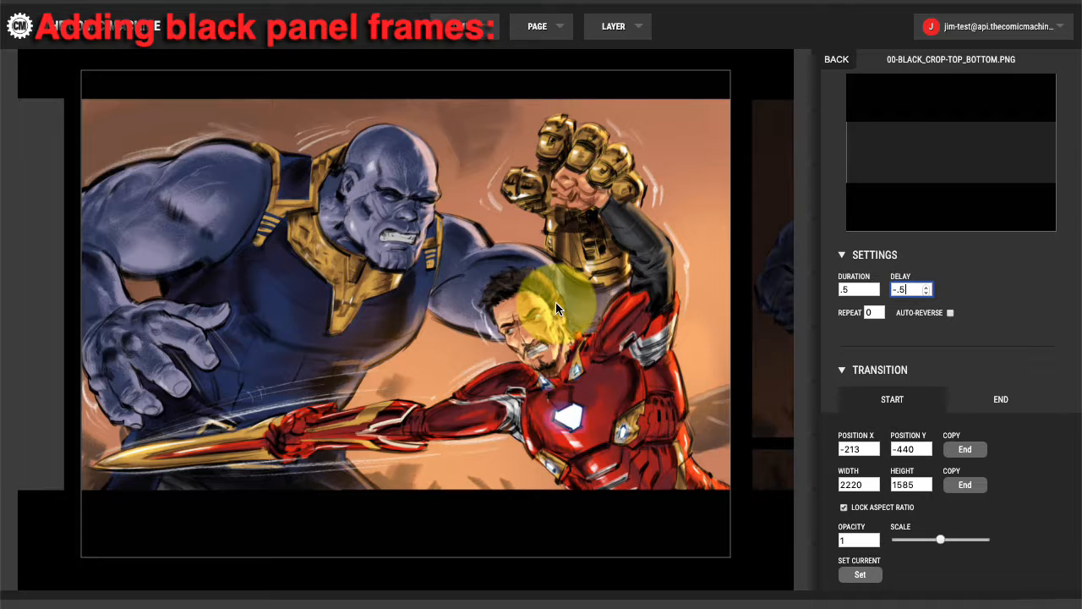
Set the opacity of the black crop layer's start state to 0.
{"action": "left_click", "coordinate": [912, 406]}
{"action": "left_click", "coordinate": [852, 540]}
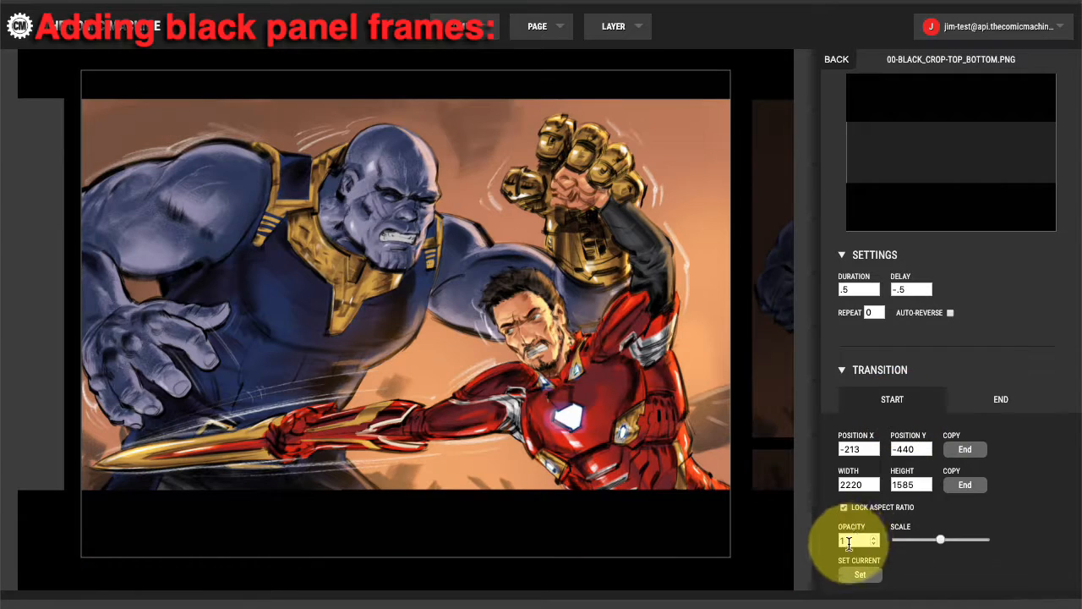
{"action": "type", "text": "0"}
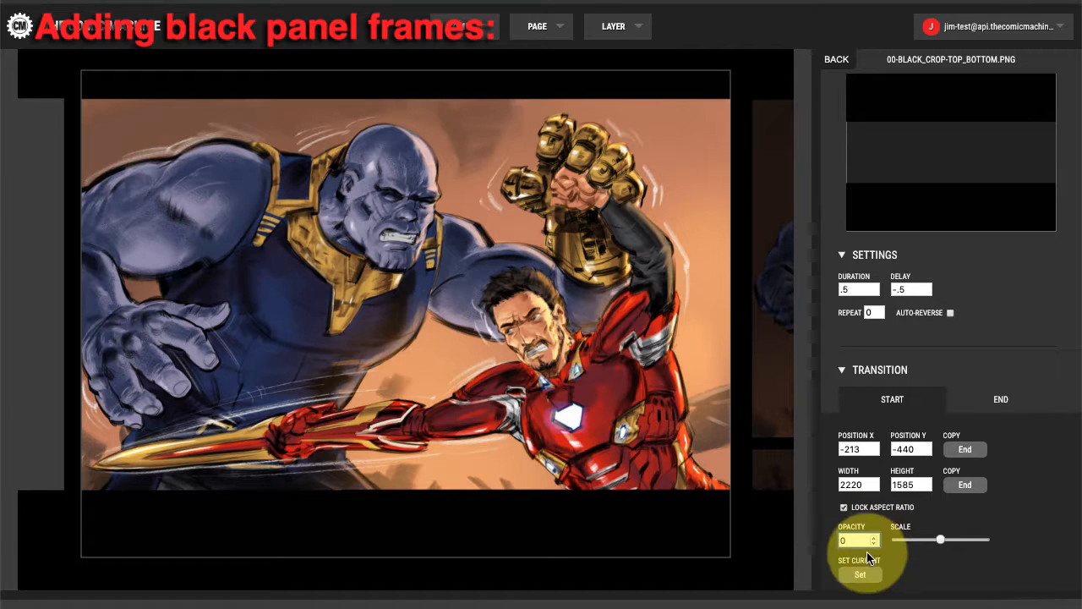
Copy the start state's position and size to the end state of the black crop layer.
{"action": "scroll", "coordinate": [888, 546], "scroll_direction": "down", "scroll_amount": 1}
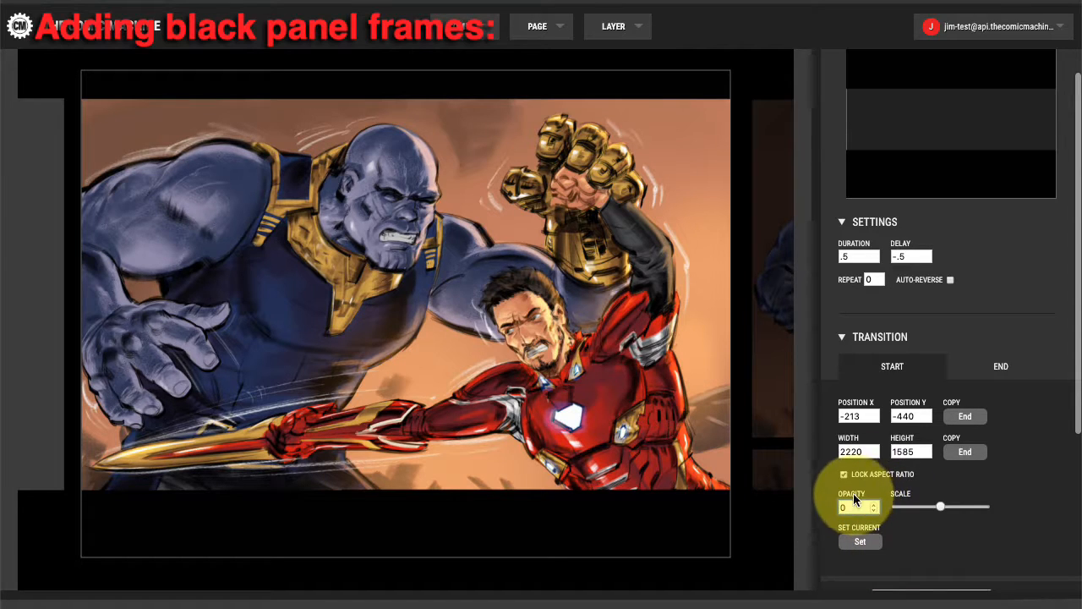
{"action": "left_click", "coordinate": [979, 363]}
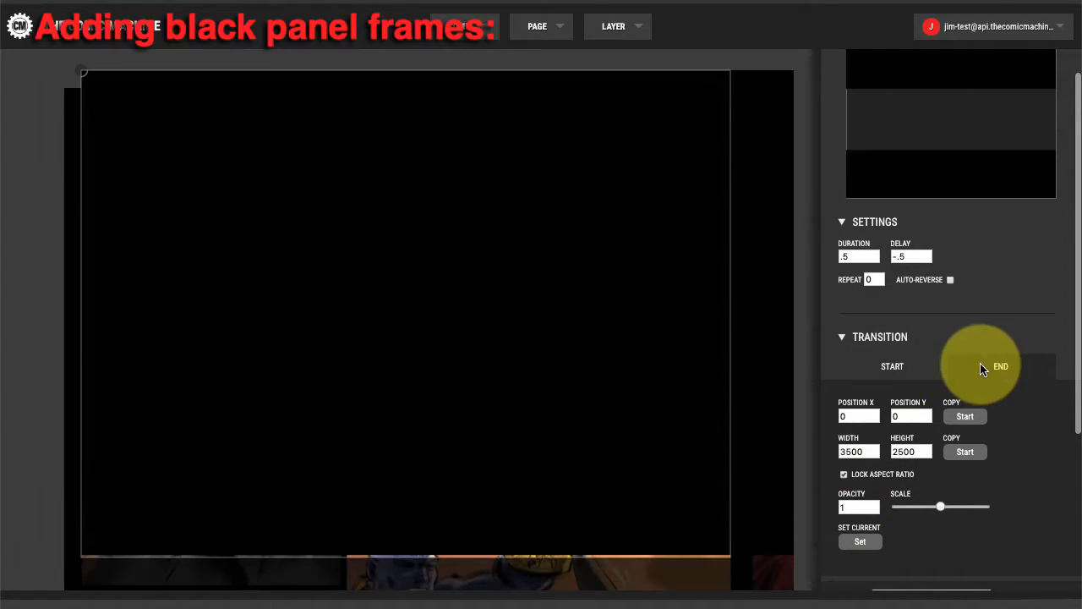
{"action": "left_click", "coordinate": [892, 365]}
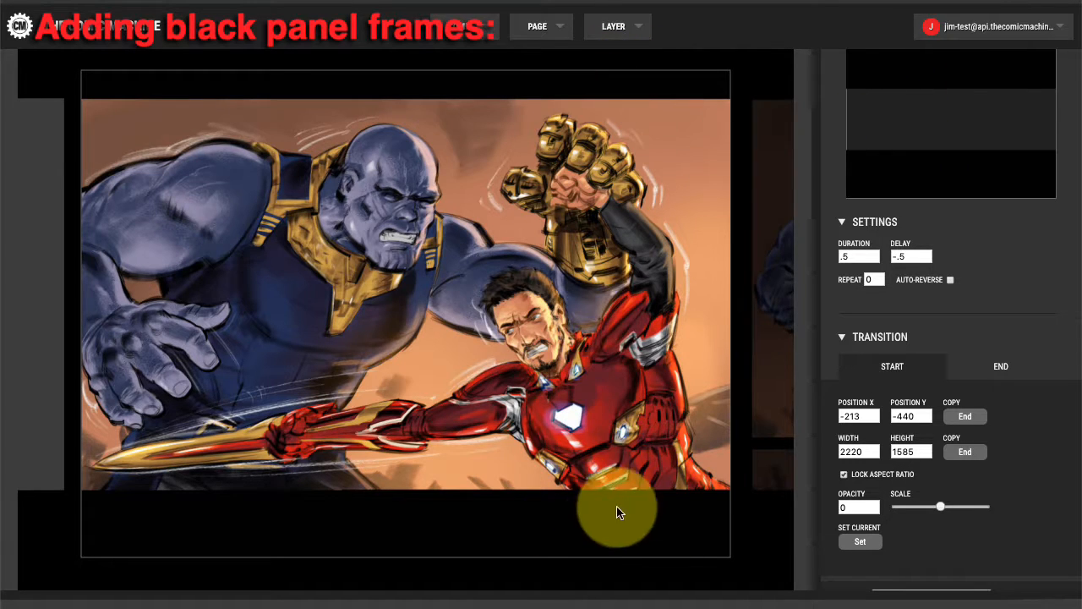
{"action": "left_click", "coordinate": [988, 368]}
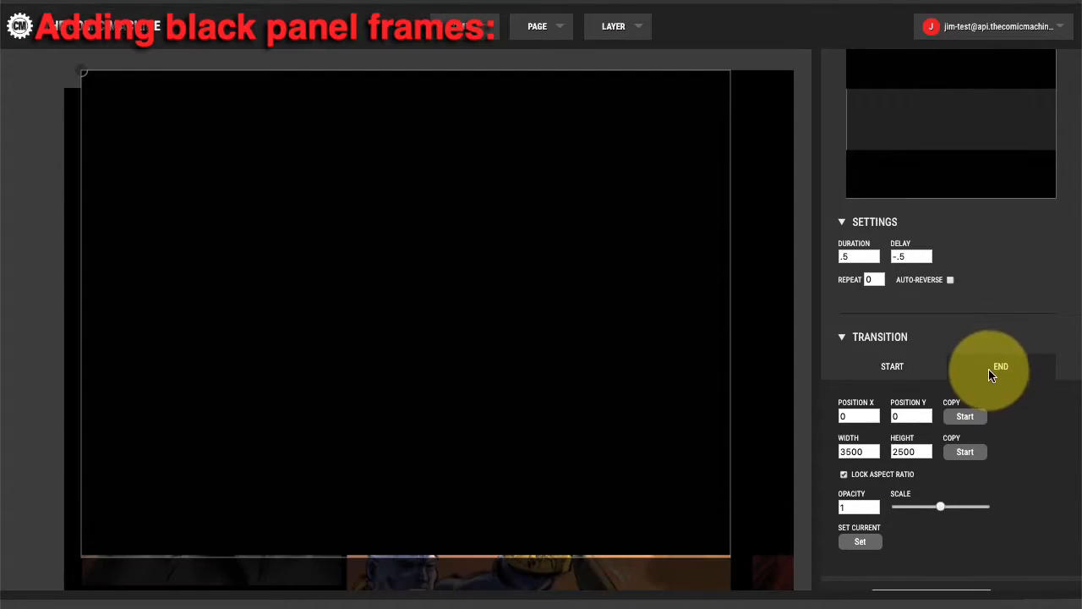
{"action": "left_click", "coordinate": [965, 416]}
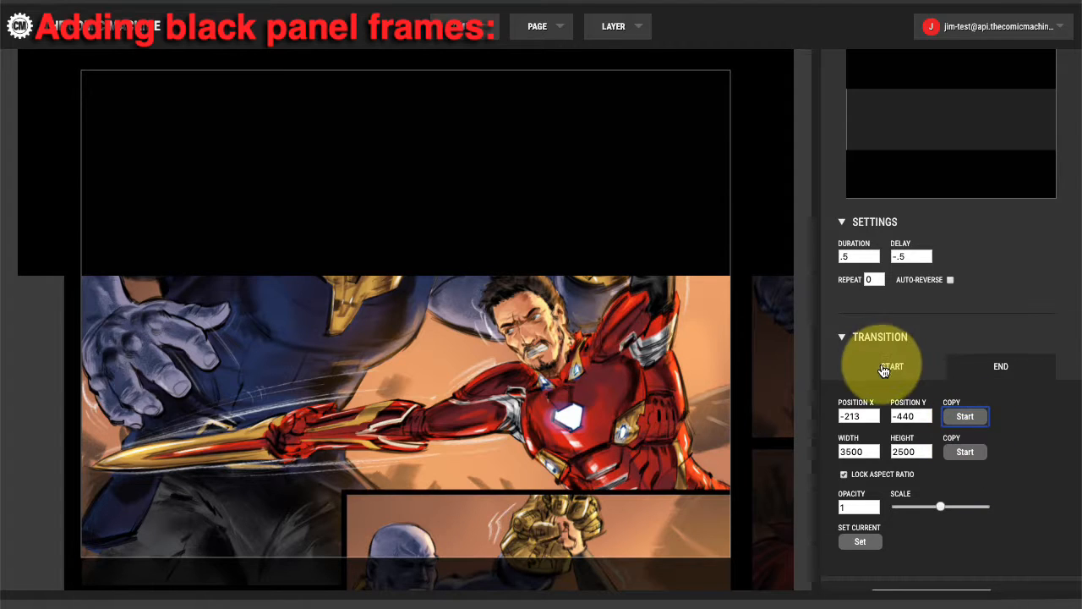
{"action": "left_click", "coordinate": [967, 451]}
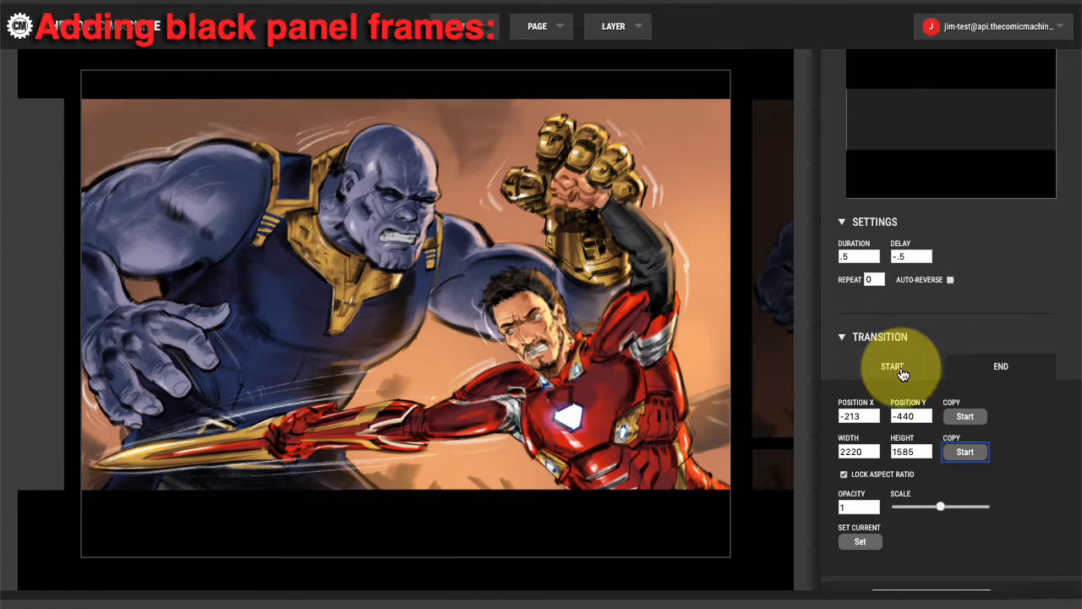
Compare the position, size and opacity of the black crop layer's start and end states.
{"action": "left_click", "coordinate": [899, 367]}
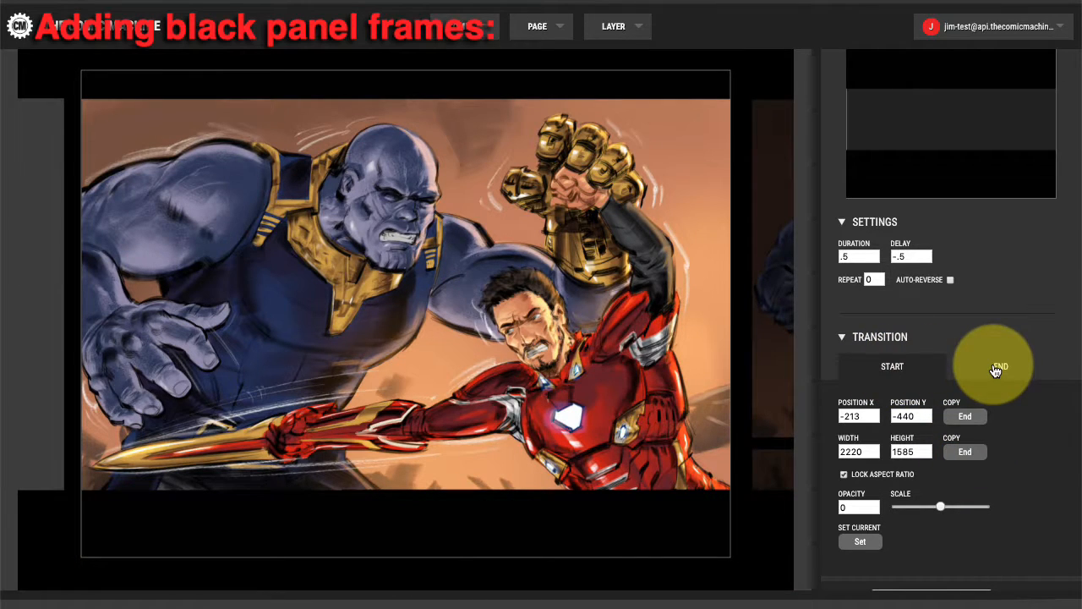
{"action": "left_click", "coordinate": [996, 370]}
{"action": "left_click", "coordinate": [891, 366]}
{"action": "left_click", "coordinate": [998, 367]}
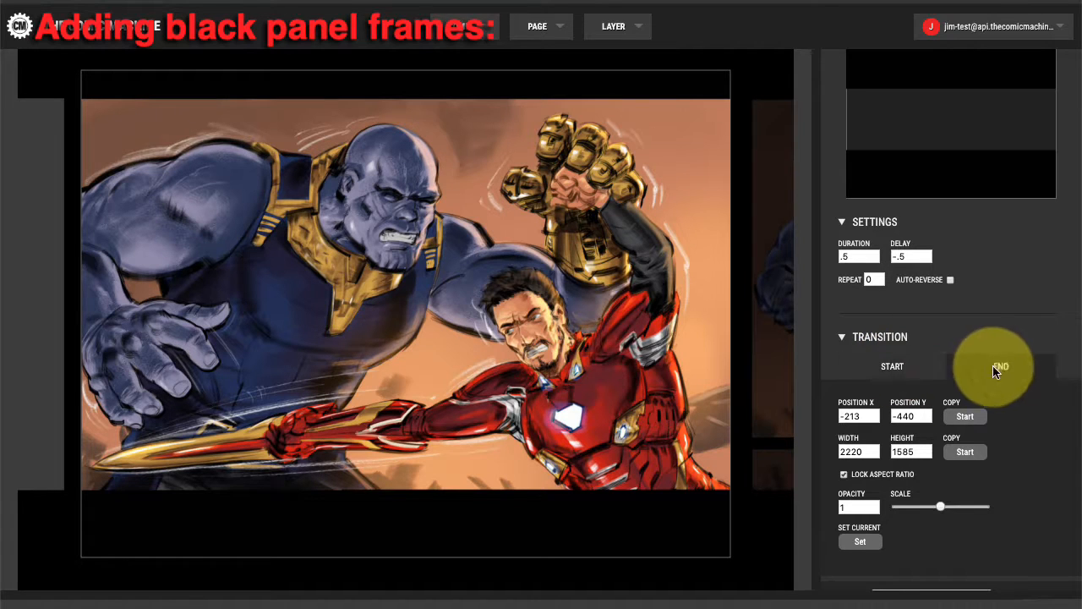
{"action": "left_click", "coordinate": [903, 368]}
{"action": "left_click", "coordinate": [990, 369]}
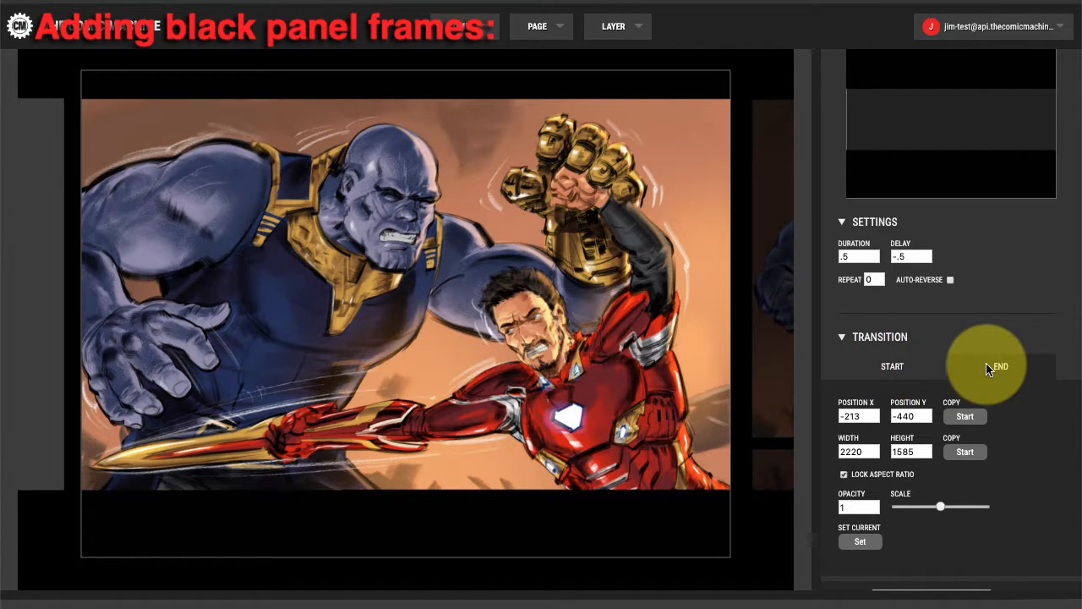
{"action": "left_click", "coordinate": [883, 363]}
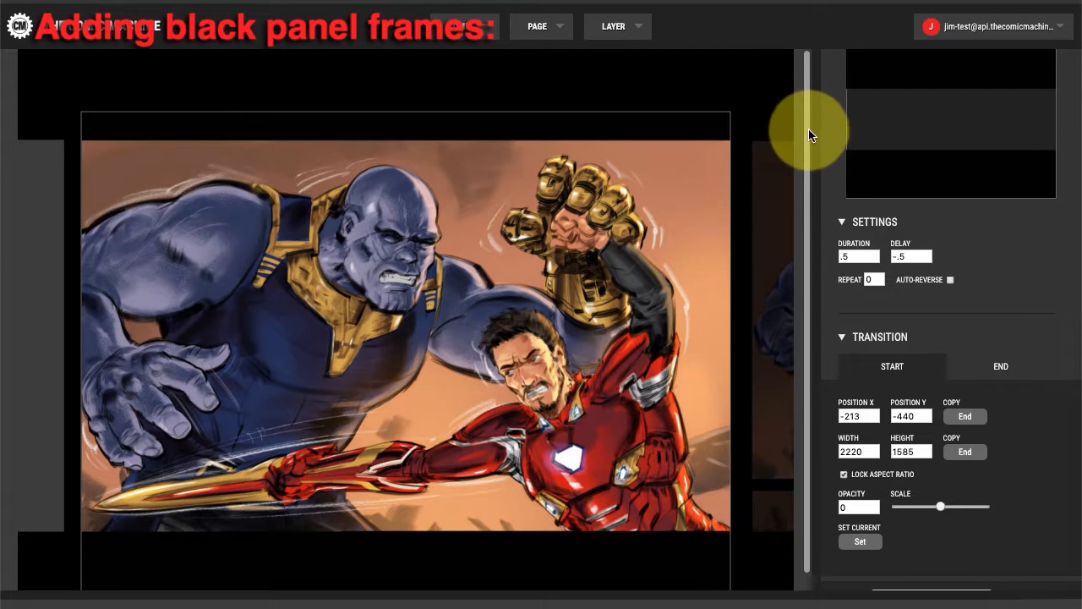
Turn off the click-to-proceed requirement for the AVENGER-LAYERED-PTP.JPG layer and return to the layer list.
{"action": "left_click", "coordinate": [558, 26]}
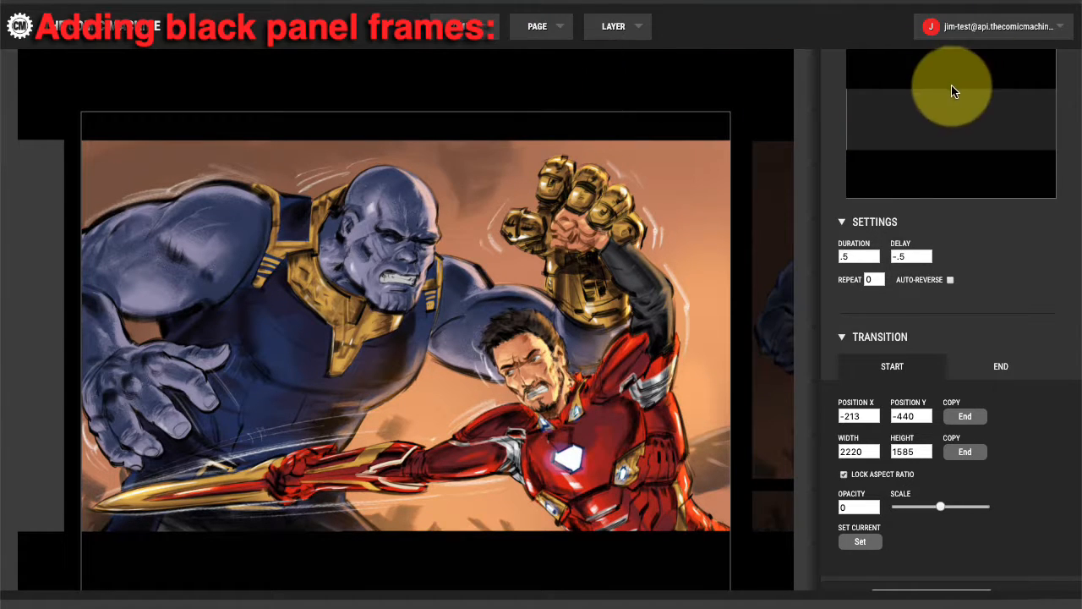
{"action": "scroll", "coordinate": [930, 85], "scroll_direction": "up", "scroll_amount": 1}
{"action": "left_click", "coordinate": [837, 61]}
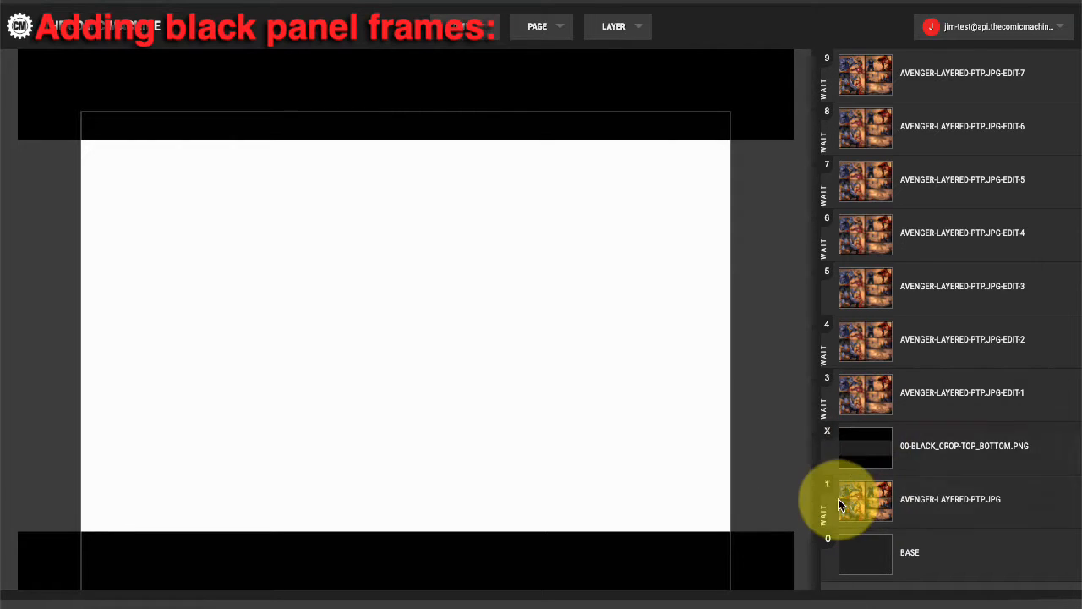
{"action": "left_click", "coordinate": [884, 500]}
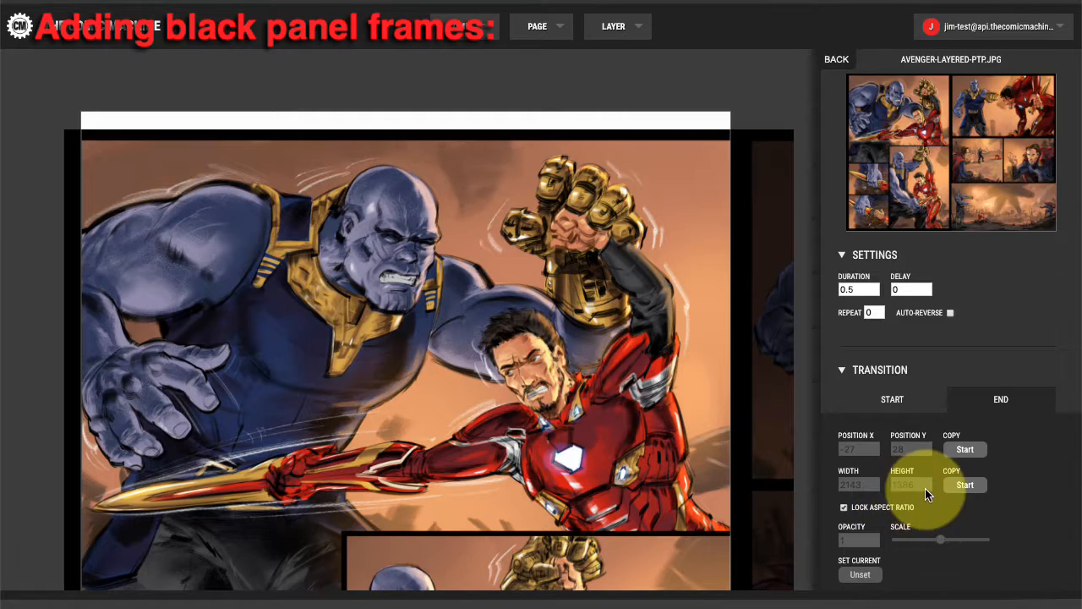
{"action": "scroll", "coordinate": [931, 492], "scroll_direction": "down", "scroll_amount": 3}
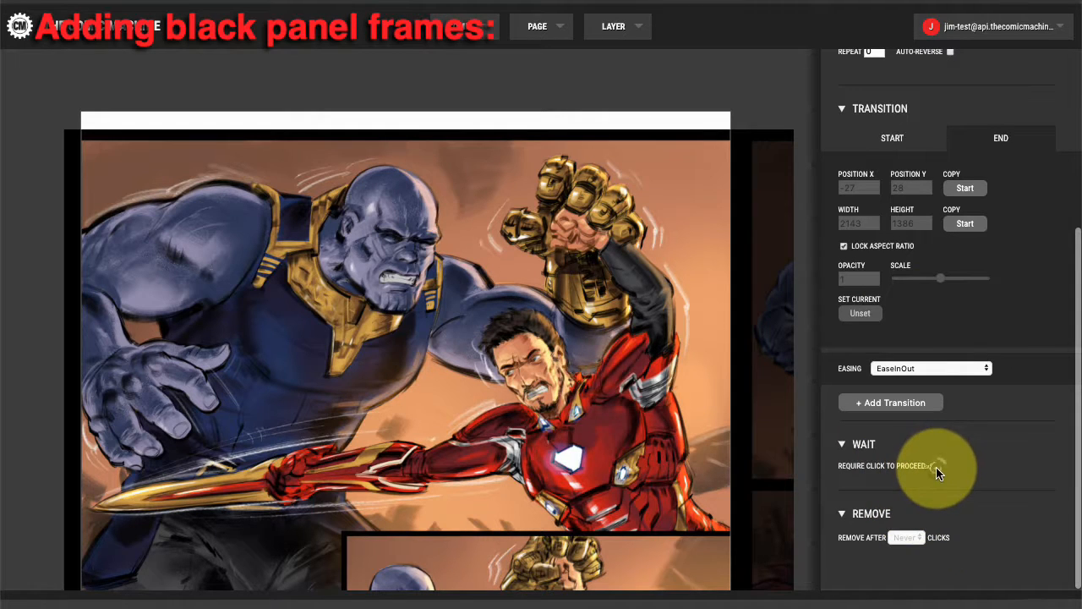
{"action": "scroll", "coordinate": [856, 83], "scroll_direction": "up", "scroll_amount": 5}
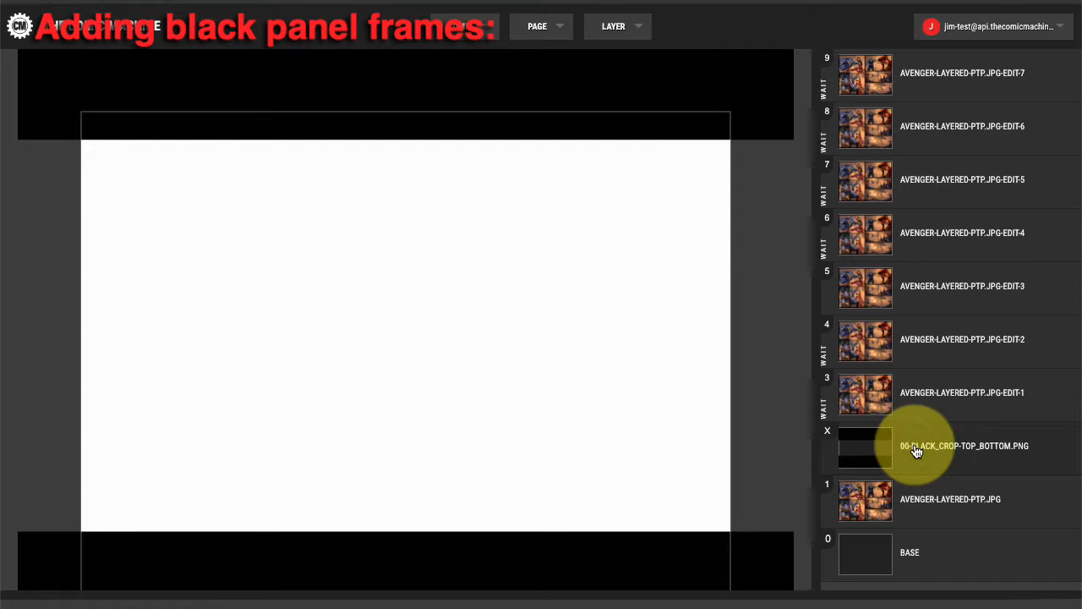
Turn on the click-to-proceed requirement for the 00-BLACK_CROP-TOP_BOTTOM.PNG layer and return to the layer list.
{"action": "left_click", "coordinate": [911, 448]}
{"action": "scroll", "coordinate": [931, 479], "scroll_direction": "down", "scroll_amount": 3}
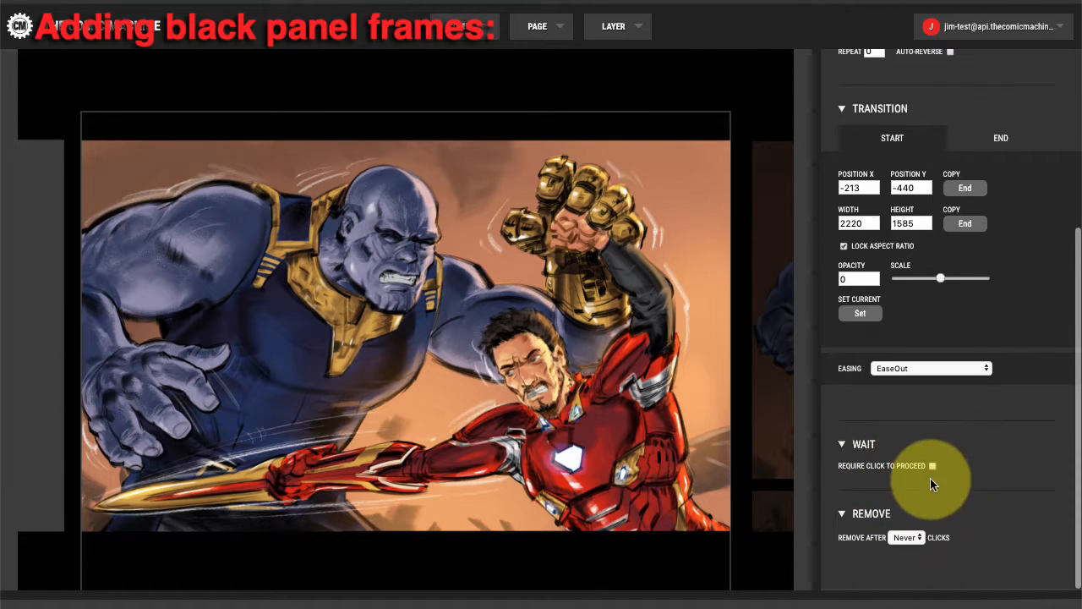
{"action": "scroll", "coordinate": [854, 161], "scroll_direction": "up", "scroll_amount": 3}
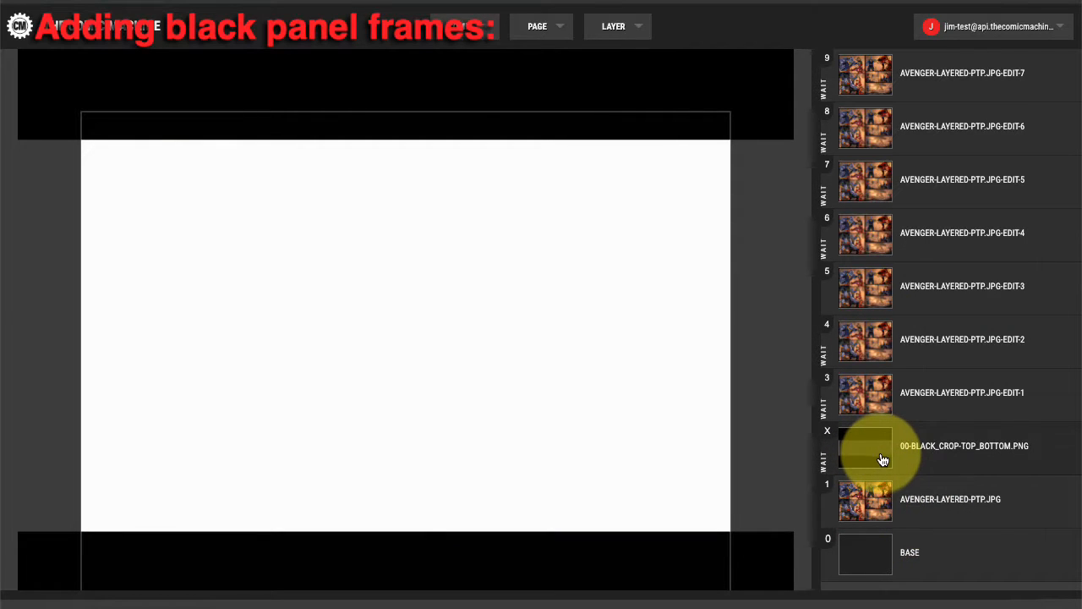
Preview the page, advance to the second panel to check the black frame, and close the preview.
{"action": "left_click", "coordinate": [541, 26]}
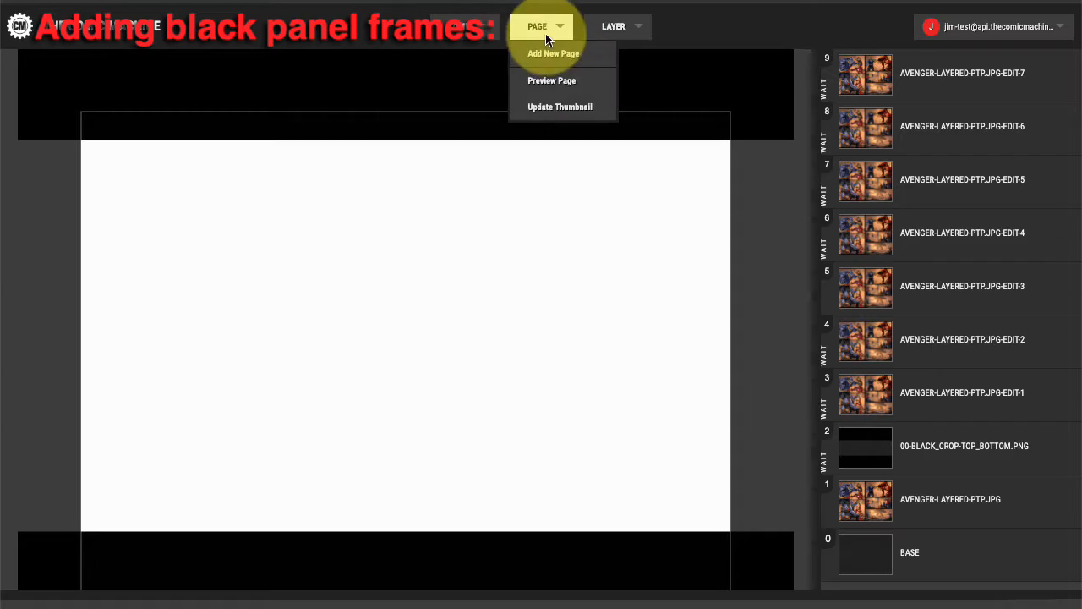
{"action": "left_click", "coordinate": [544, 82]}
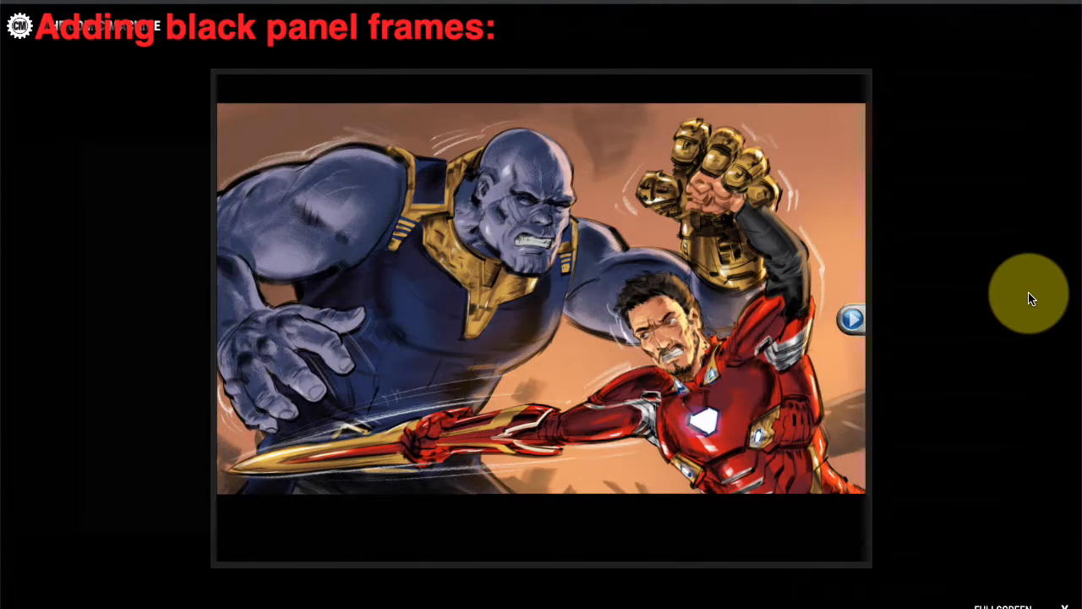
{"action": "left_click", "coordinate": [853, 319]}
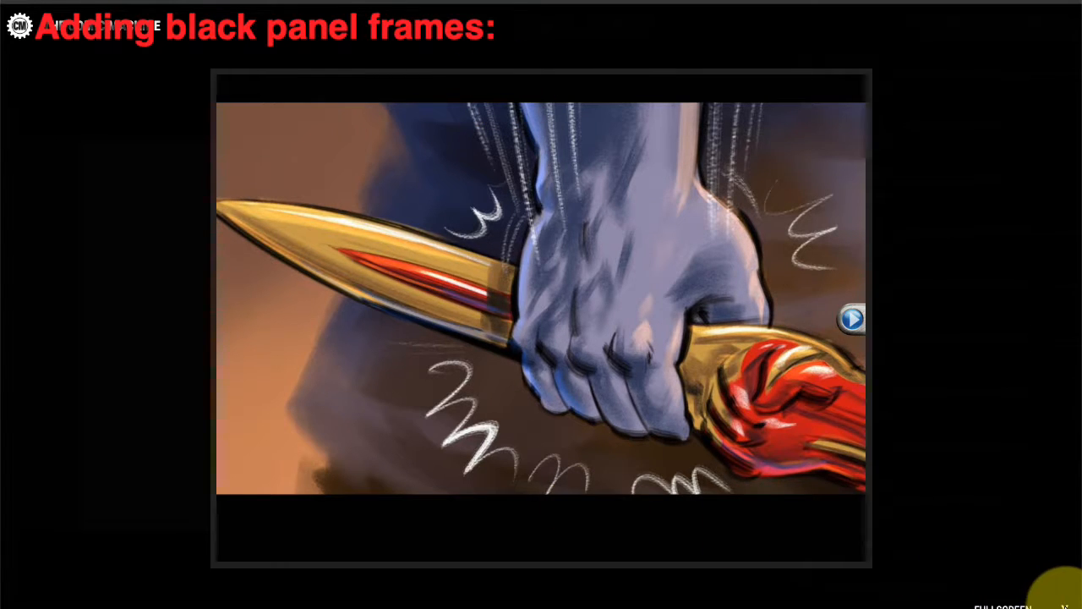
{"action": "left_click", "coordinate": [1064, 605]}
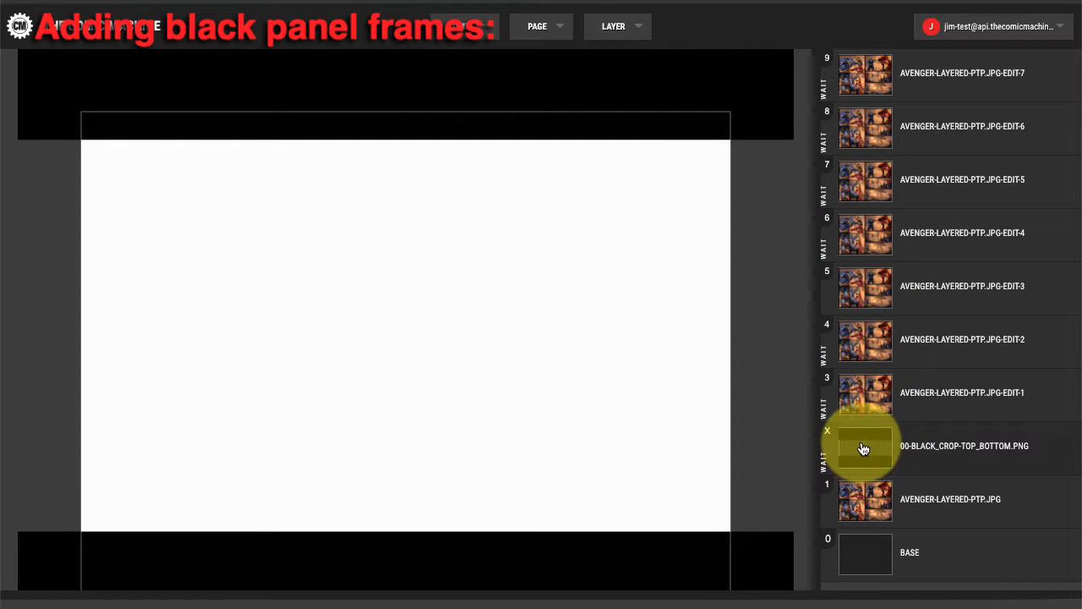
Set the 00-BLACK_CROP-TOP_BOTTOM.PNG layer to be removed after 1 click and return to the layer list.
{"action": "left_click", "coordinate": [863, 448]}
{"action": "scroll", "coordinate": [954, 462], "scroll_direction": "down", "scroll_amount": 3}
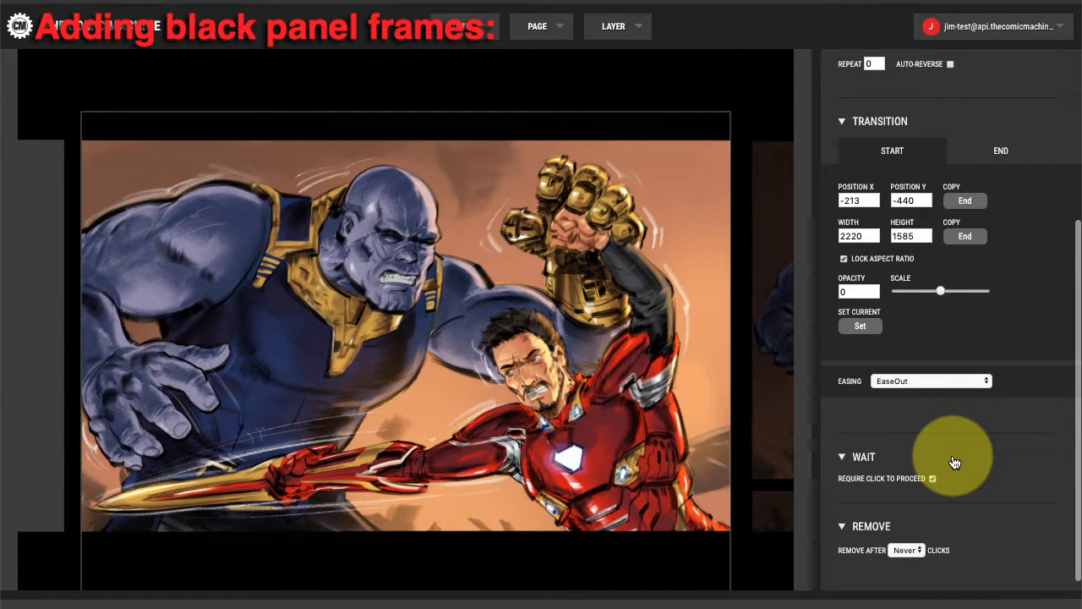
{"action": "scroll", "coordinate": [837, 89], "scroll_direction": "up", "scroll_amount": 3}
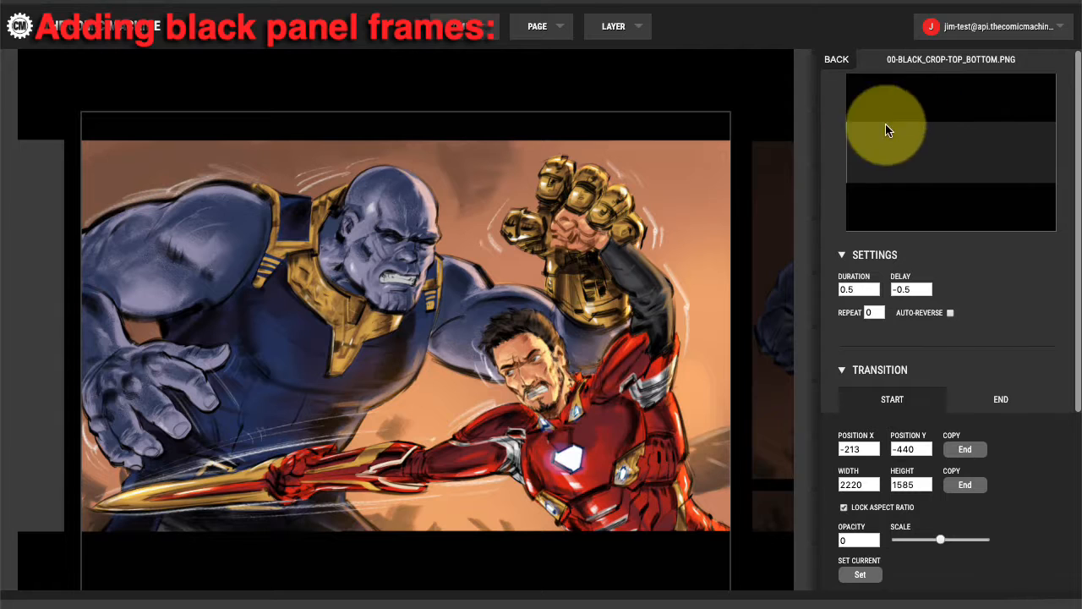
{"action": "scroll", "coordinate": [968, 172], "scroll_direction": "down", "scroll_amount": 3}
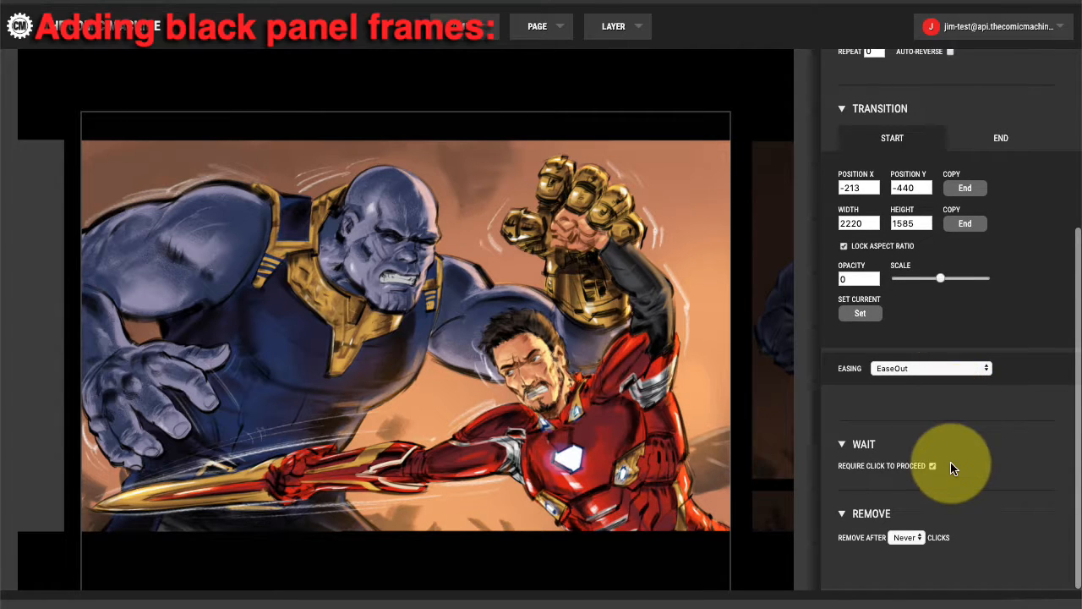
{"action": "left_click", "coordinate": [907, 538]}
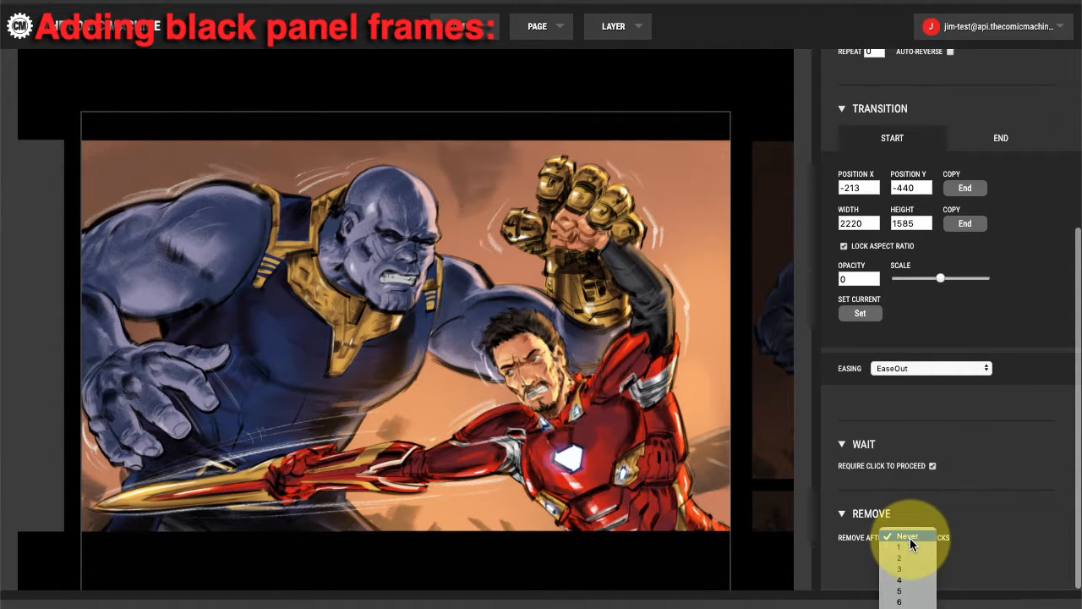
{"action": "left_click", "coordinate": [910, 548]}
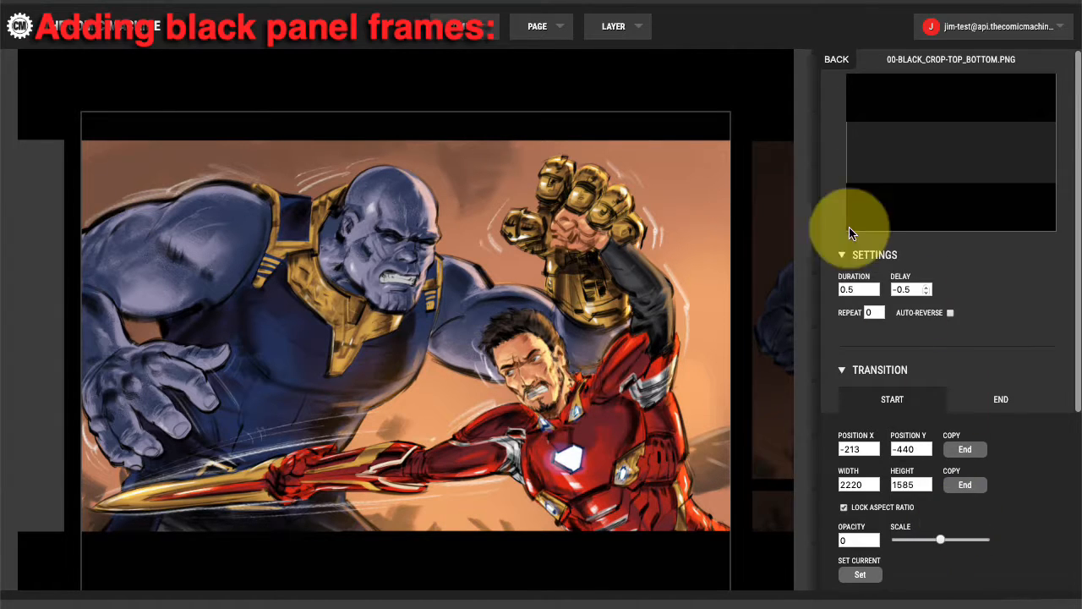
{"action": "left_click", "coordinate": [838, 61]}
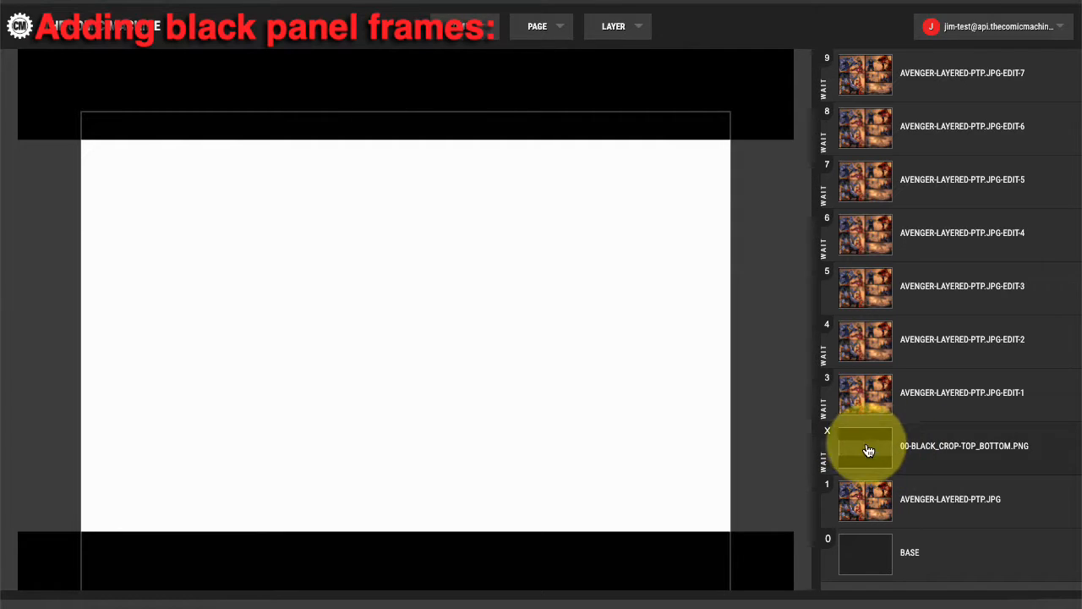
Preview the page again, advance past the first panel to check the frame's removal, and close the preview.
{"action": "left_click", "coordinate": [521, 22]}
{"action": "left_click", "coordinate": [550, 82]}
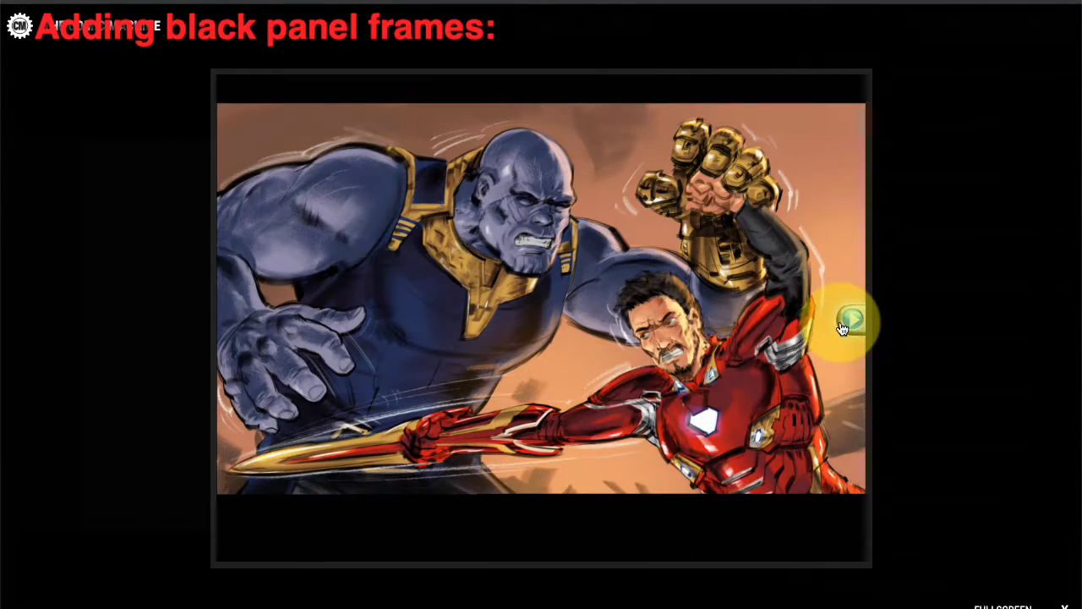
{"action": "left_click", "coordinate": [844, 323]}
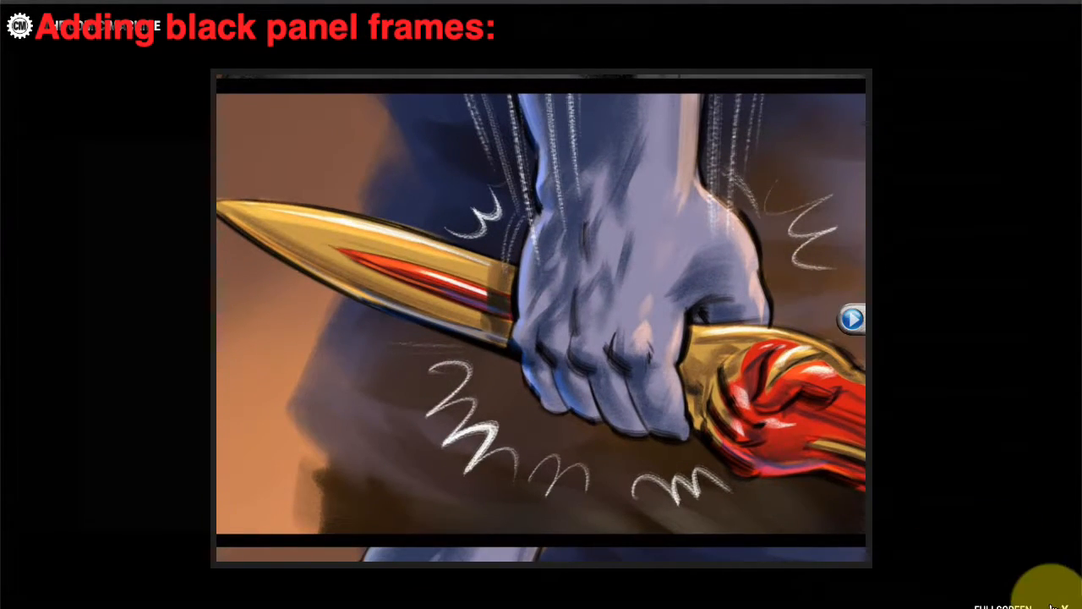
{"action": "left_click", "coordinate": [1063, 605]}
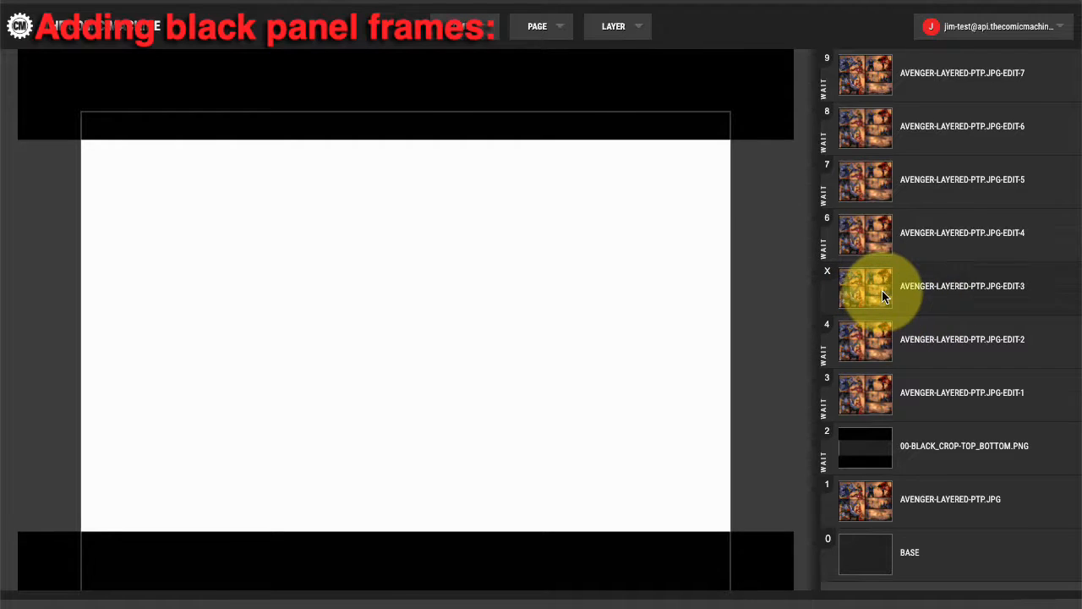
Add 00-black_crop-sides.png as an image layer following the AVENGER-LAYERED-PTP.JPG-EDIT-3 layer.
{"action": "left_click", "coordinate": [875, 296]}
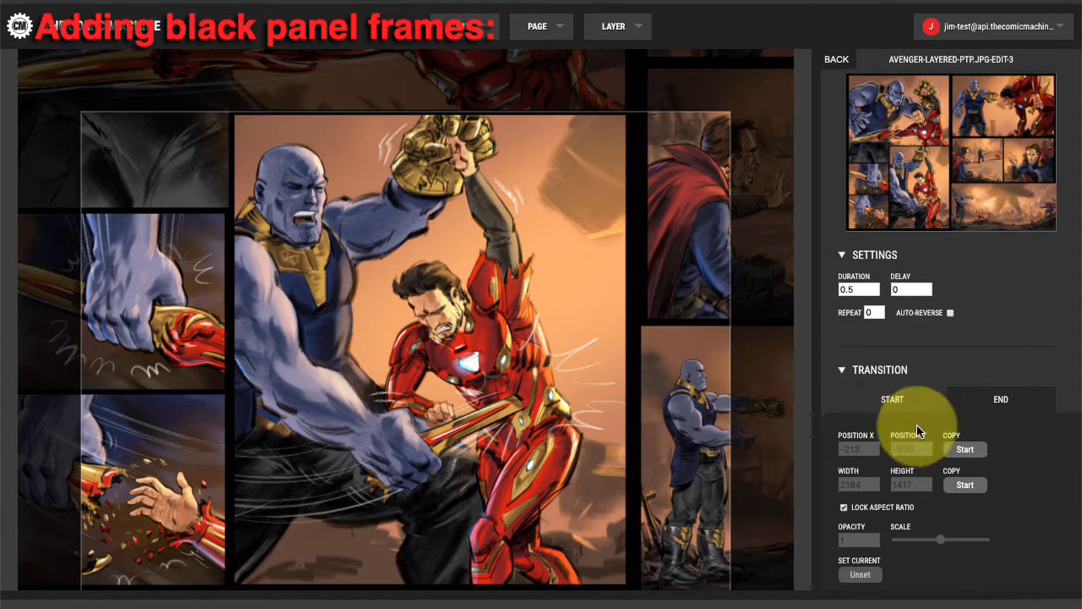
{"action": "scroll", "coordinate": [917, 422], "scroll_direction": "down", "scroll_amount": 5}
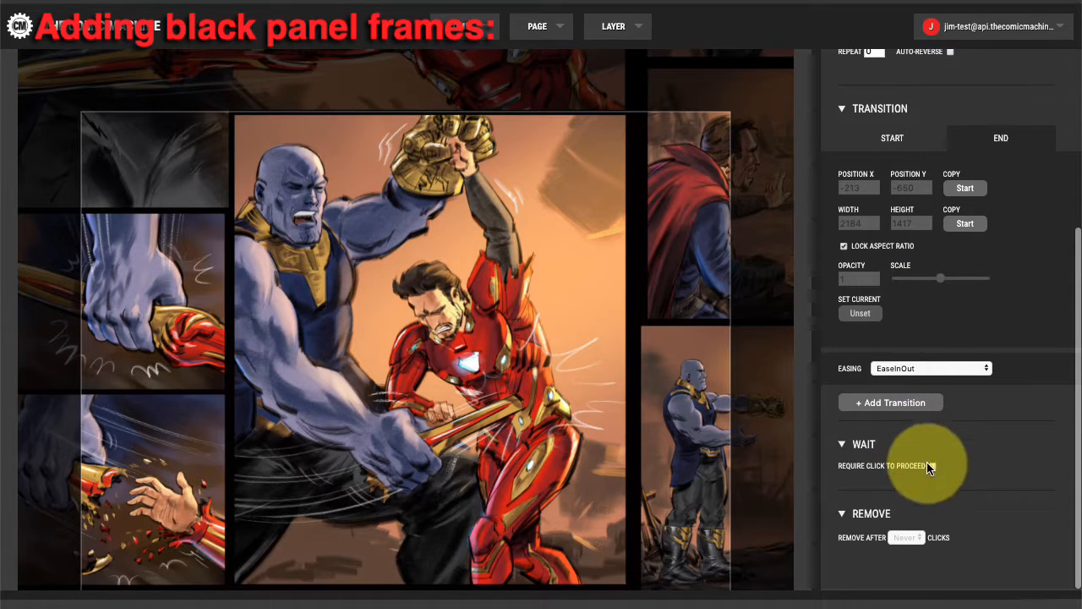
{"action": "scroll", "coordinate": [921, 422], "scroll_direction": "up", "scroll_amount": 5}
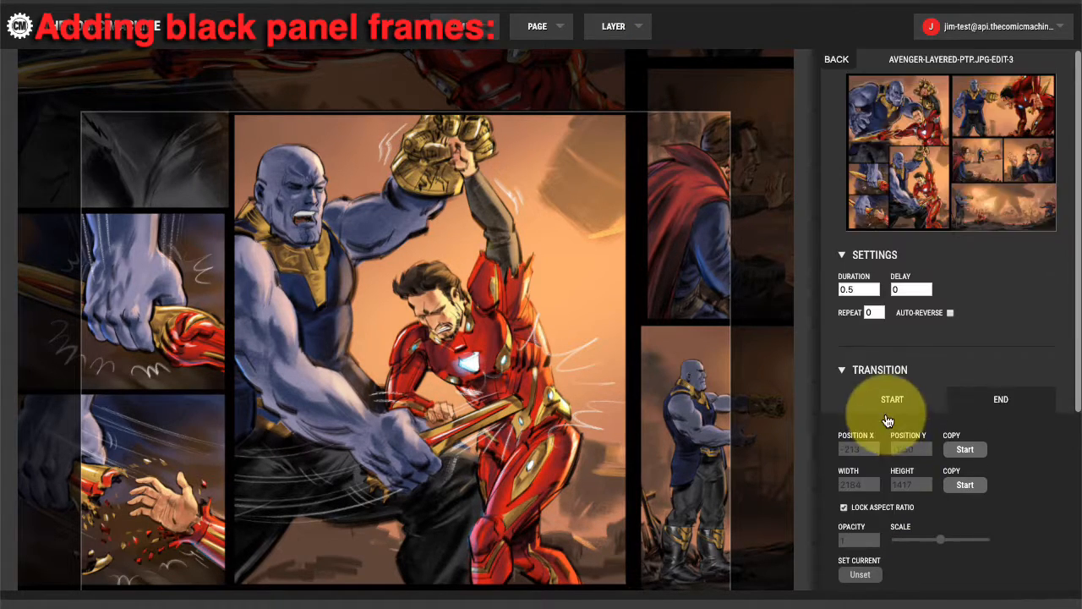
{"action": "left_click", "coordinate": [617, 27]}
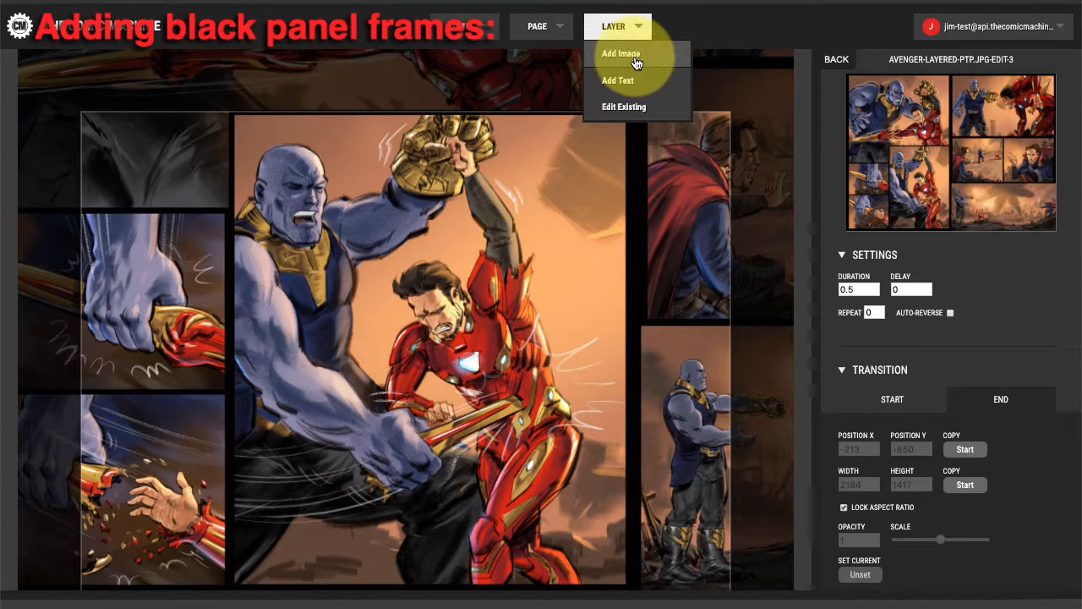
{"action": "left_click", "coordinate": [636, 63]}
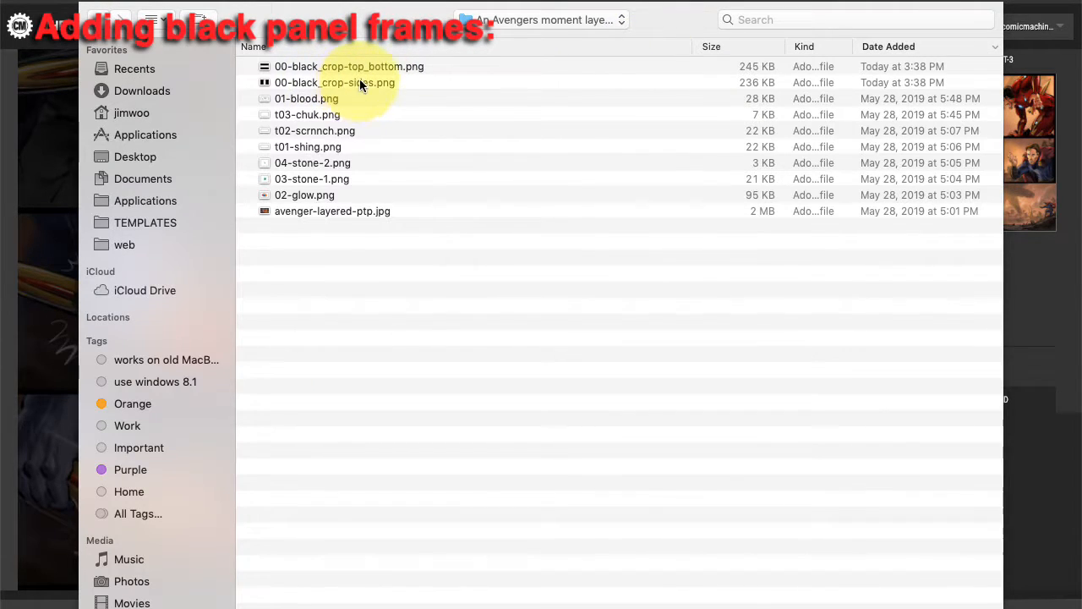
{"action": "left_click", "coordinate": [356, 82]}
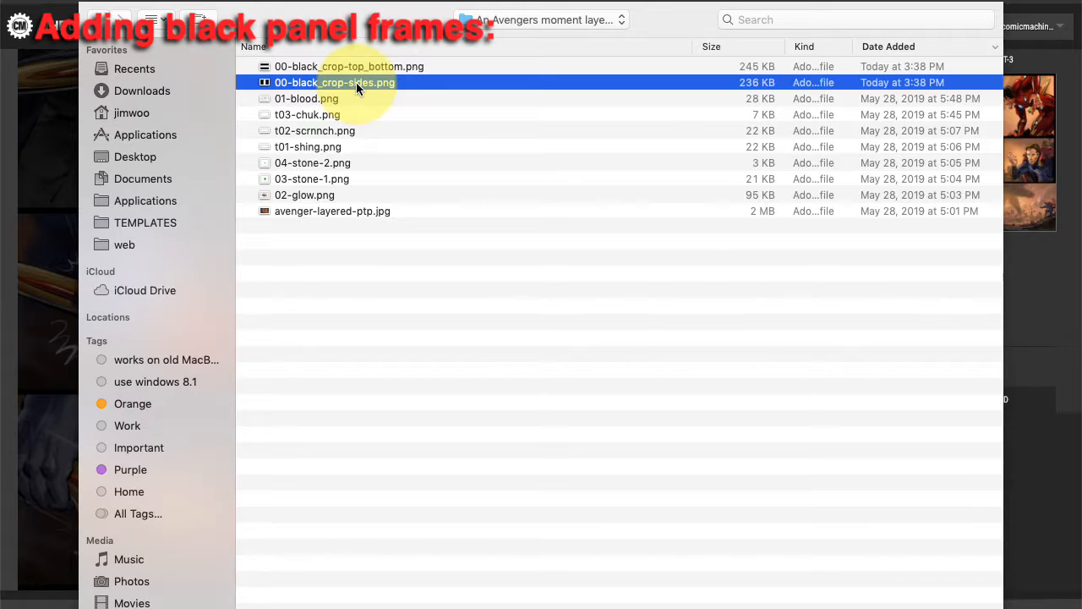
{"action": "double_click", "coordinate": [356, 82]}
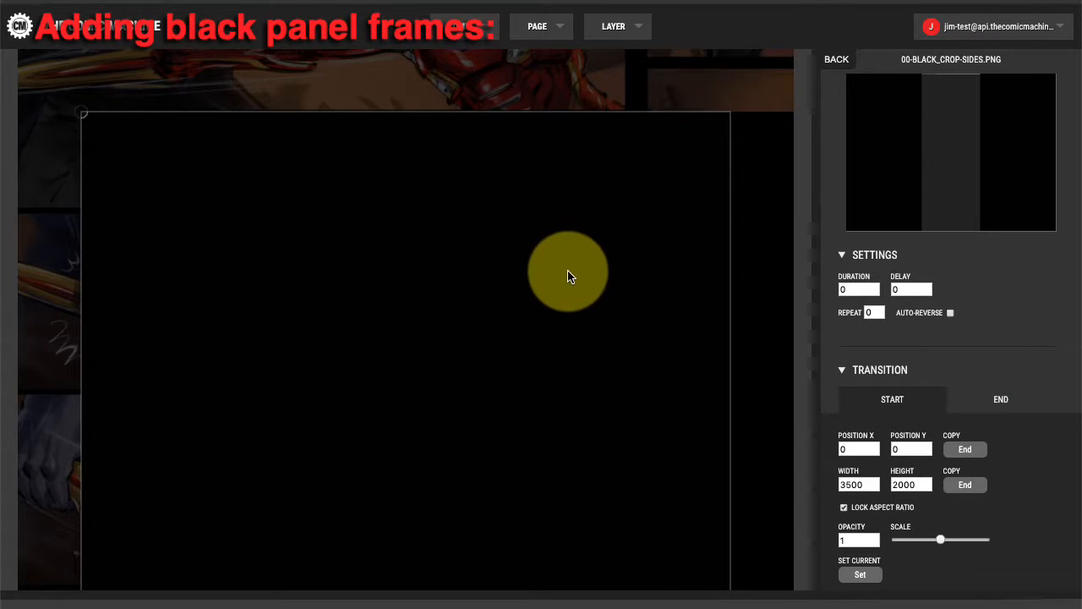
Scale the side crop layer's start state to about 2320 by 1325 and move it over the tall centre panel.
{"action": "left_click_drag", "start_coordinate": [568, 277], "coordinate": [428, 279]}
{"action": "left_click_drag", "start_coordinate": [941, 538], "coordinate": [918, 538]}
{"action": "left_click_drag", "start_coordinate": [532, 464], "coordinate": [189, 300]}
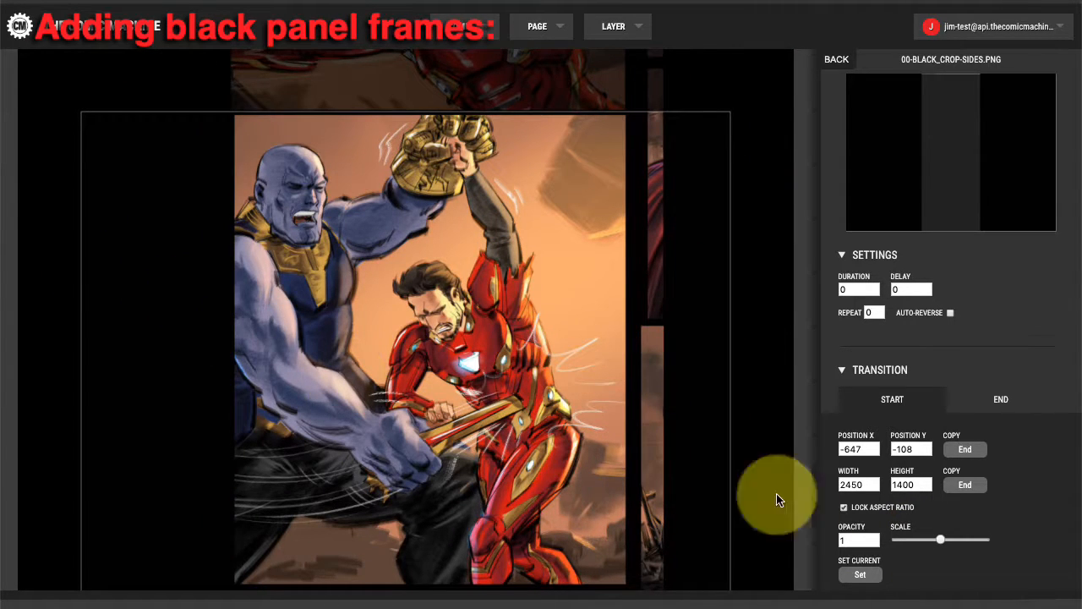
{"action": "left_click_drag", "start_coordinate": [945, 547], "coordinate": [933, 545]}
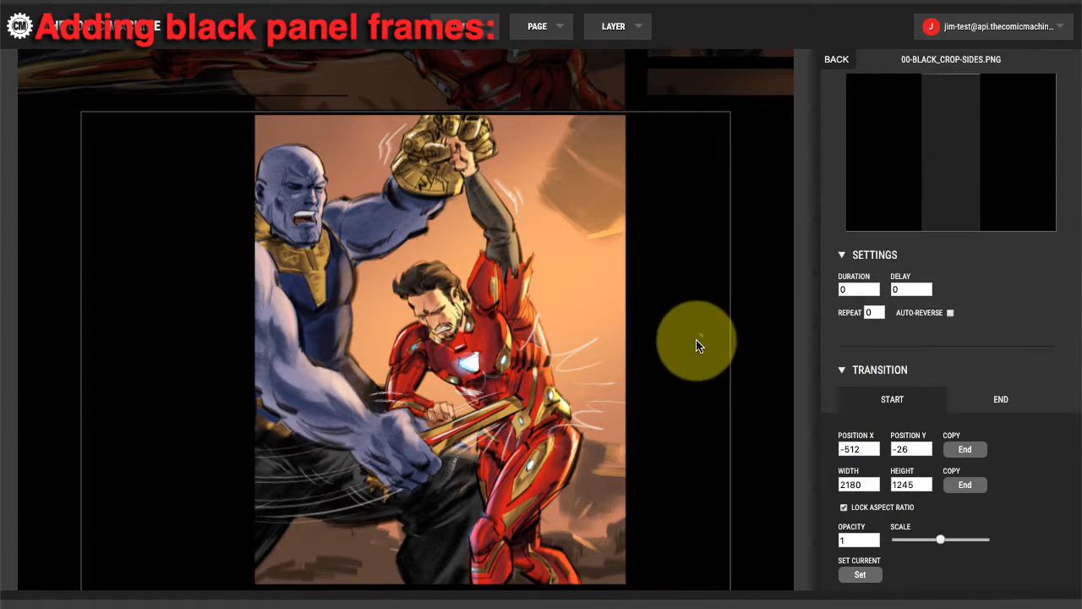
{"action": "left_click_drag", "start_coordinate": [699, 342], "coordinate": [687, 399]}
{"action": "left_click_drag", "start_coordinate": [946, 547], "coordinate": [950, 546]}
{"action": "left_click_drag", "start_coordinate": [728, 430], "coordinate": [730, 430]}
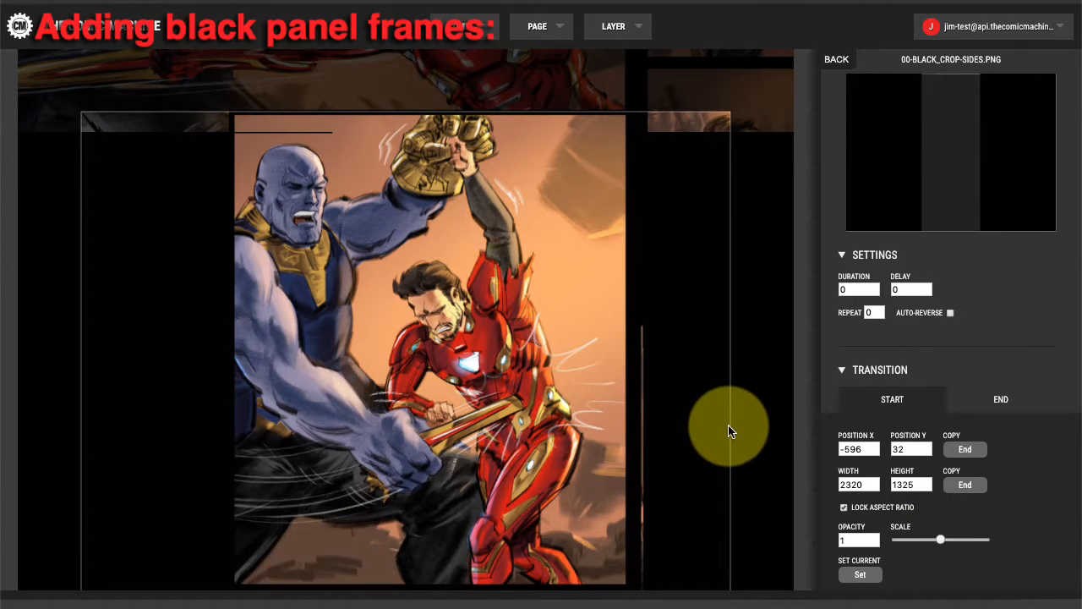
Fine-tune the side crop layer's start state to 2270 by 1297 at position X -578, Y -213 to frame the centre panel.
{"action": "left_click", "coordinate": [936, 533]}
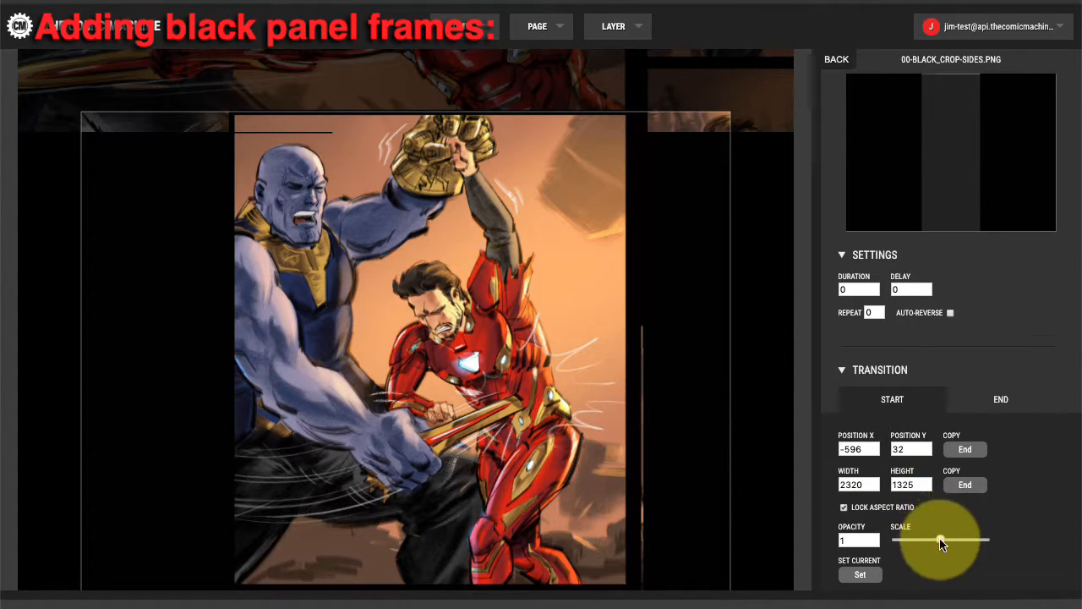
{"action": "left_click_drag", "start_coordinate": [942, 546], "coordinate": [938, 539]}
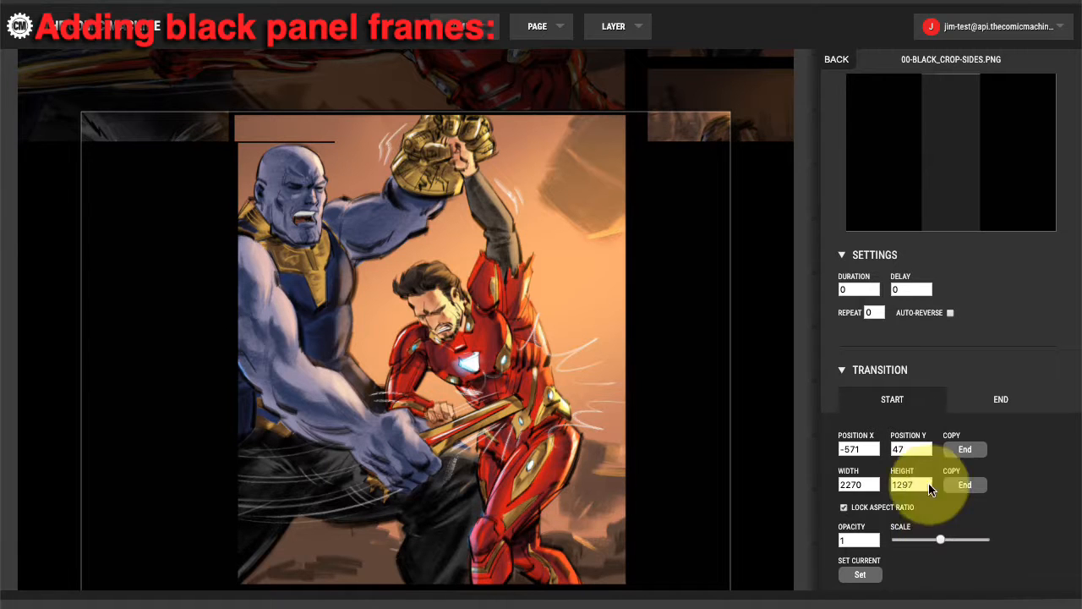
{"action": "left_click", "coordinate": [875, 447]}
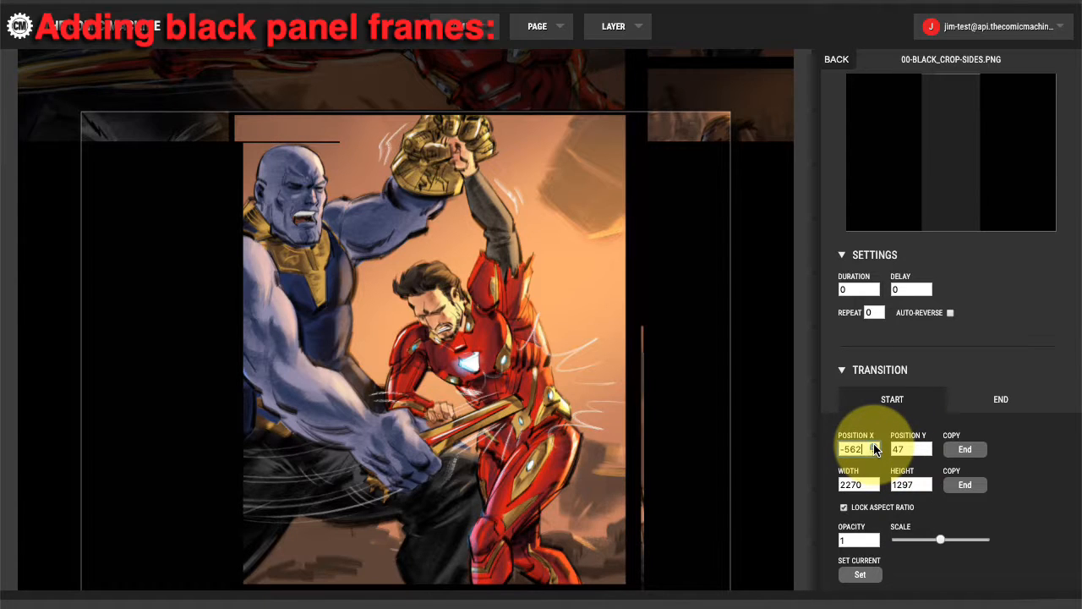
{"action": "left_click_drag", "start_coordinate": [647, 351], "coordinate": [687, 304]}
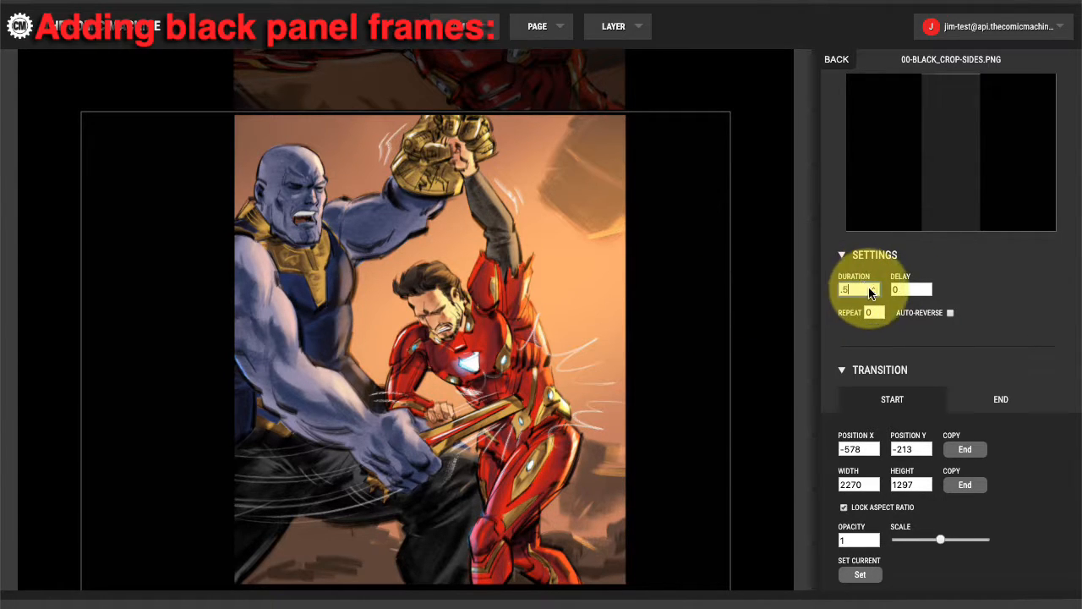
Set the side crop layer's duration to .5, delay to -.5 and start state opacity to 0.
{"action": "left_click", "coordinate": [911, 290]}
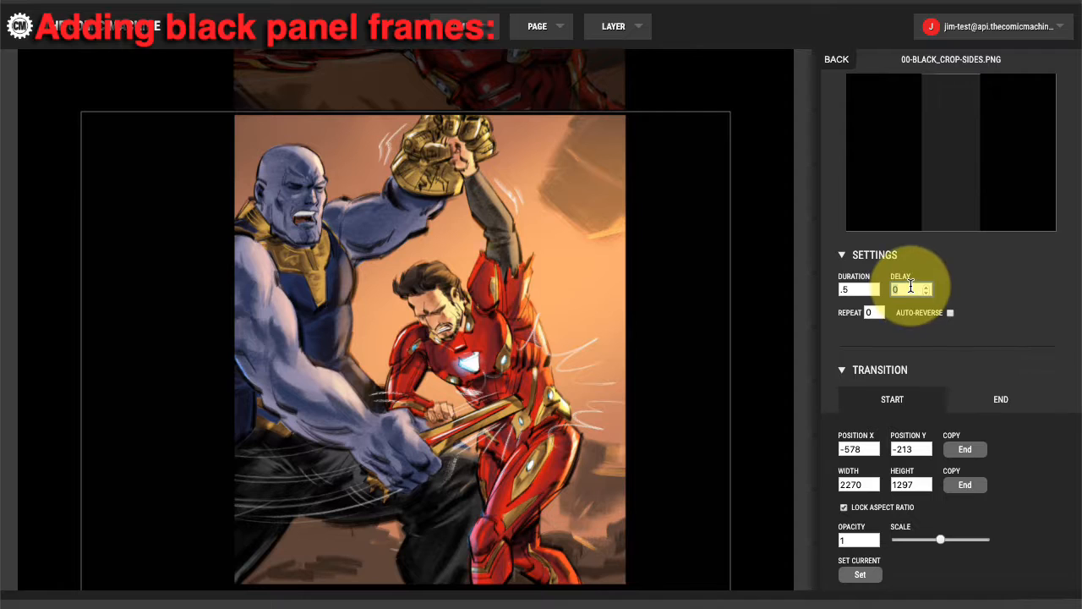
{"action": "scroll", "coordinate": [904, 351], "scroll_direction": "down", "scroll_amount": 2}
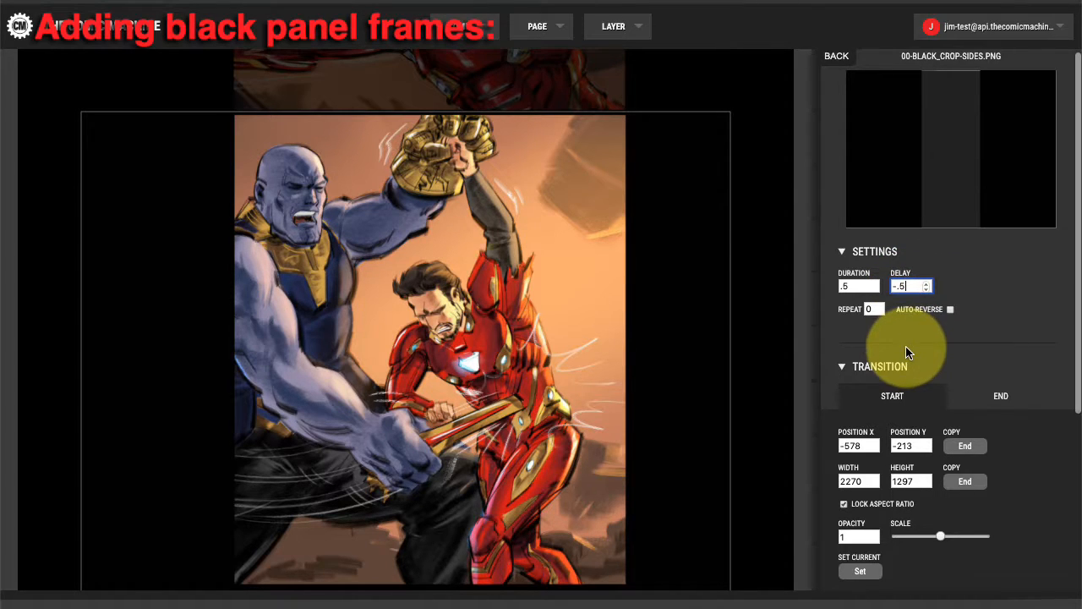
{"action": "left_click", "coordinate": [855, 494]}
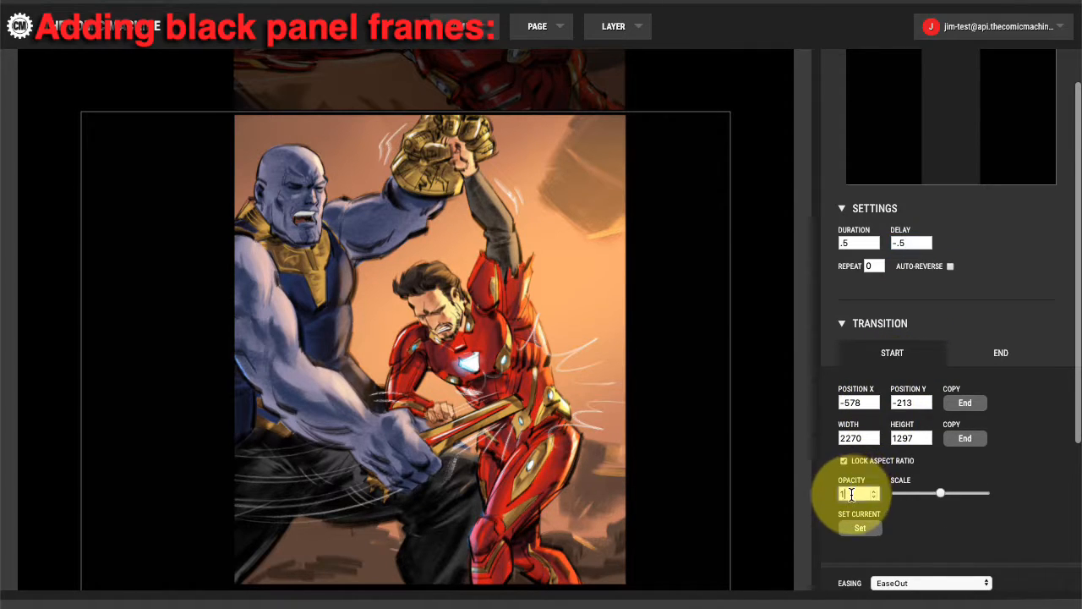
{"action": "key", "text": "BackSpace"}
{"action": "type", "text": "0"}
Copy the start state's position and size to the end state of the side crop layer.
{"action": "left_click", "coordinate": [979, 354]}
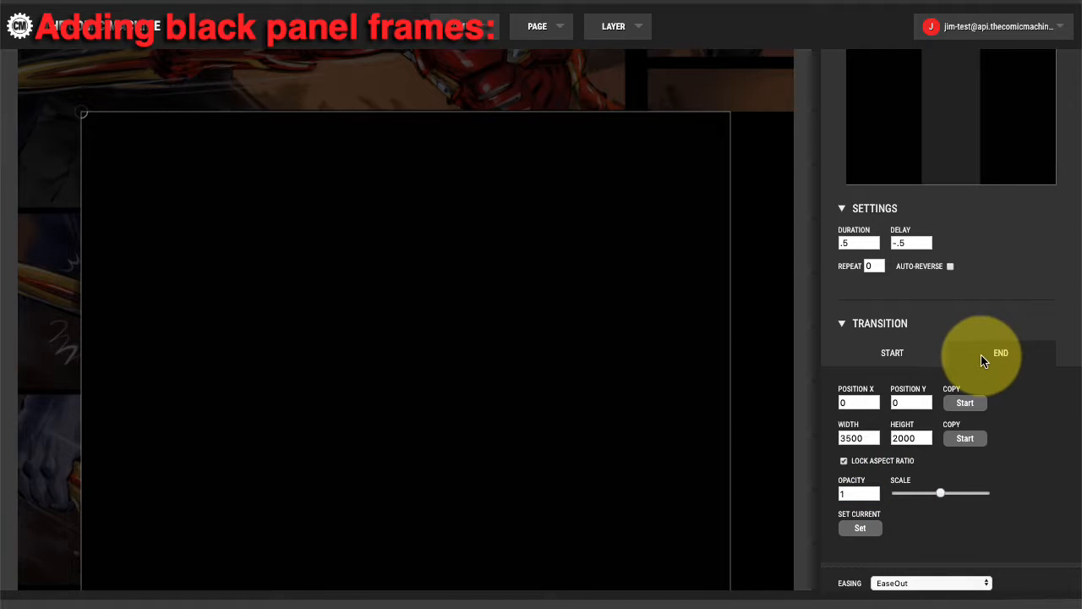
{"action": "left_click", "coordinate": [965, 404]}
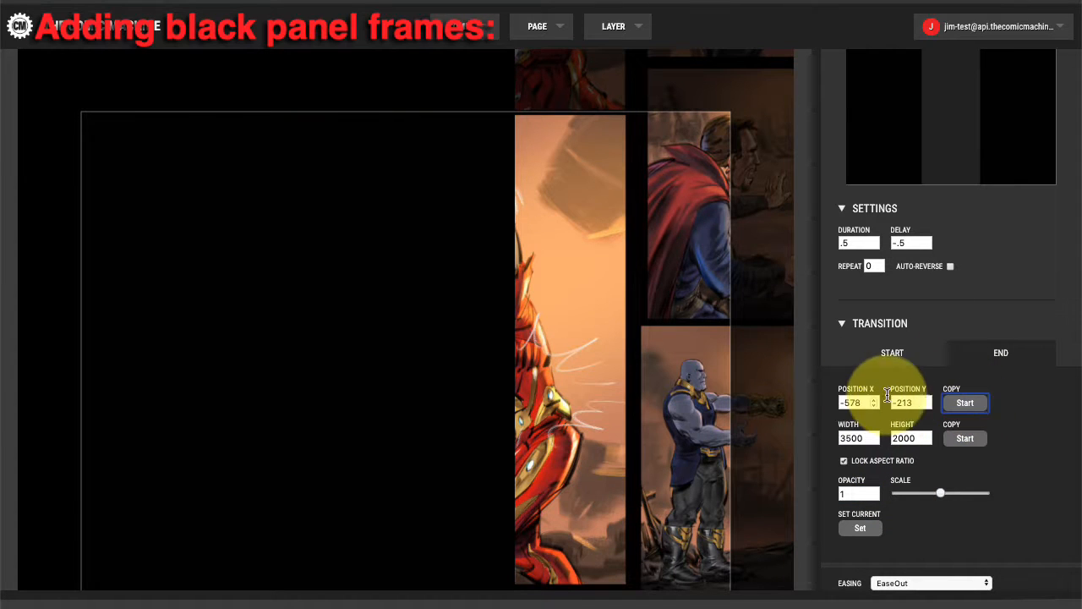
{"action": "left_click", "coordinate": [967, 438]}
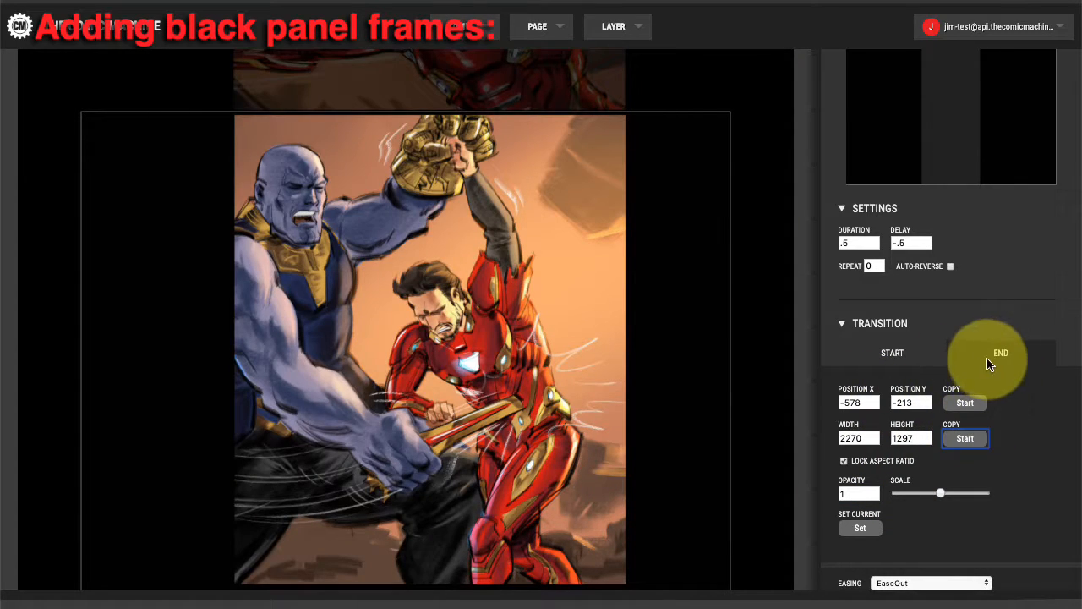
Require a click to proceed on the side crop layer and set its easing to EaseInOut.
{"action": "left_click", "coordinate": [894, 353]}
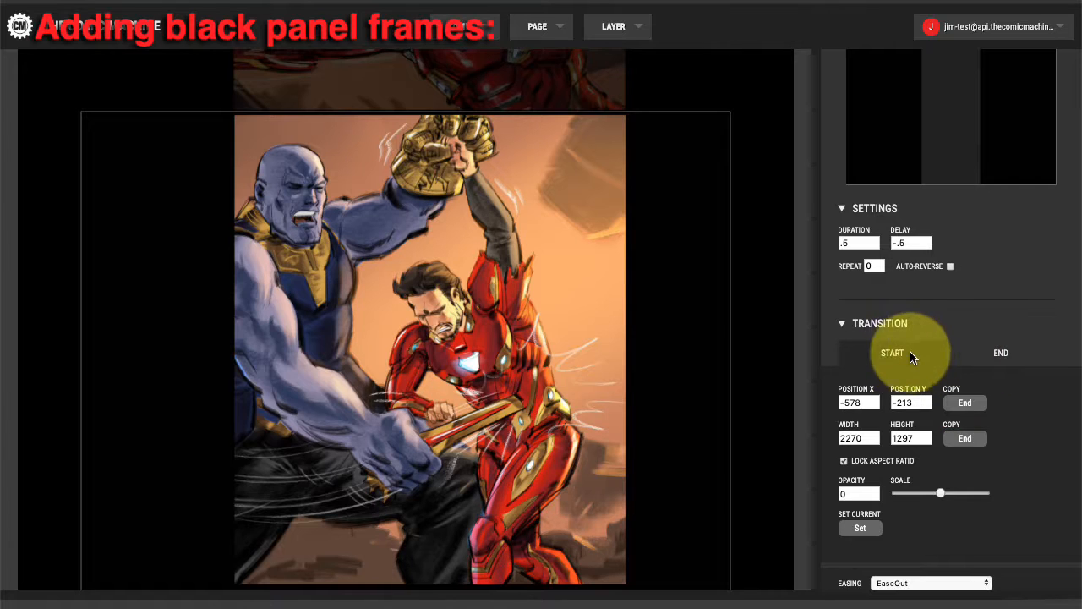
{"action": "scroll", "coordinate": [926, 355], "scroll_direction": "down", "scroll_amount": 3}
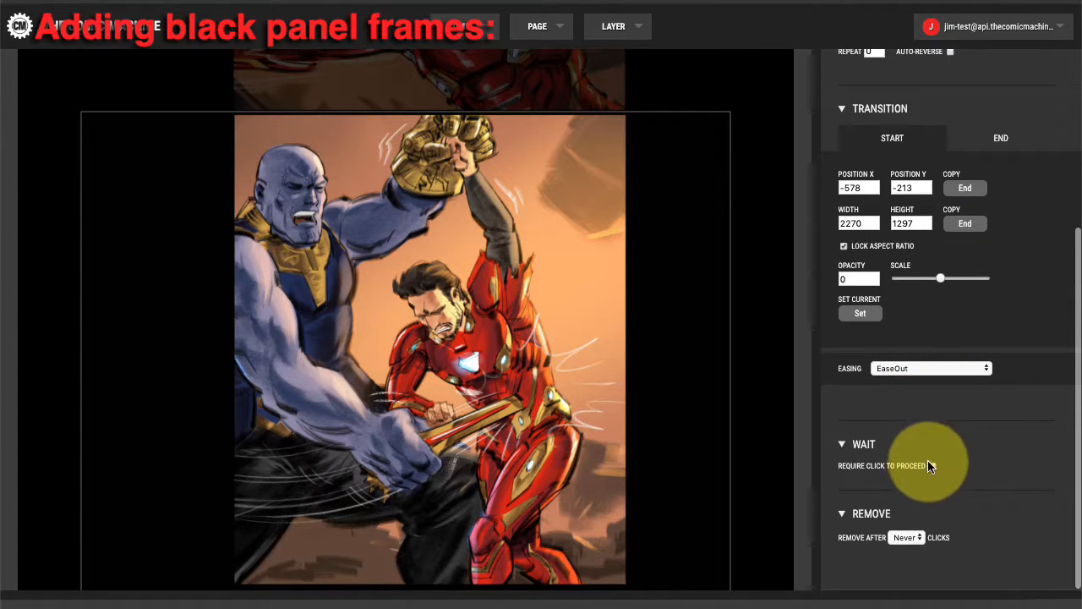
{"action": "left_click", "coordinate": [933, 466]}
{"action": "left_click", "coordinate": [933, 368]}
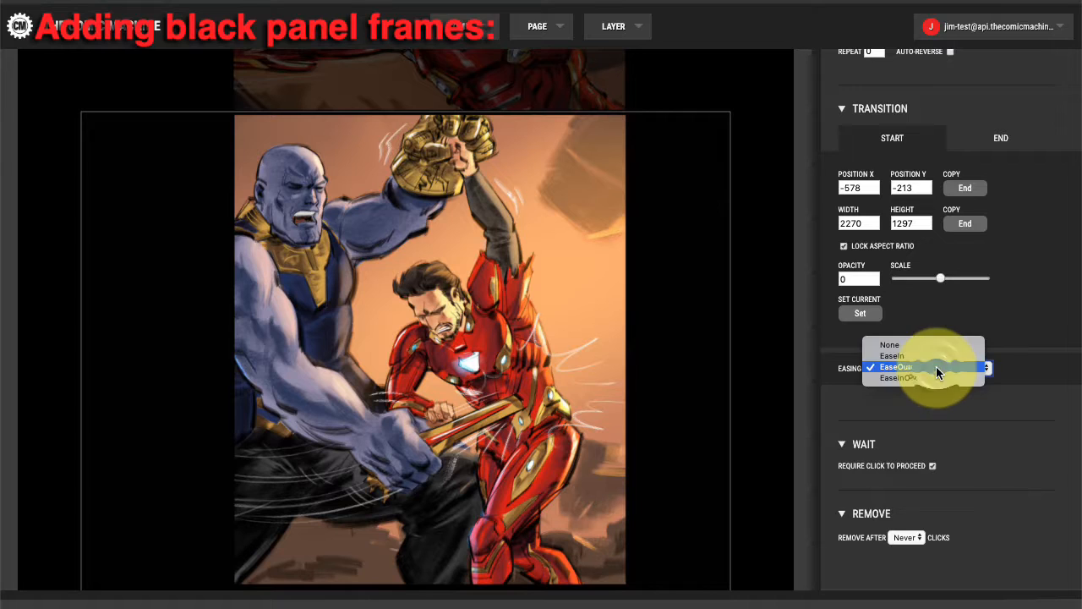
{"action": "left_click", "coordinate": [931, 379]}
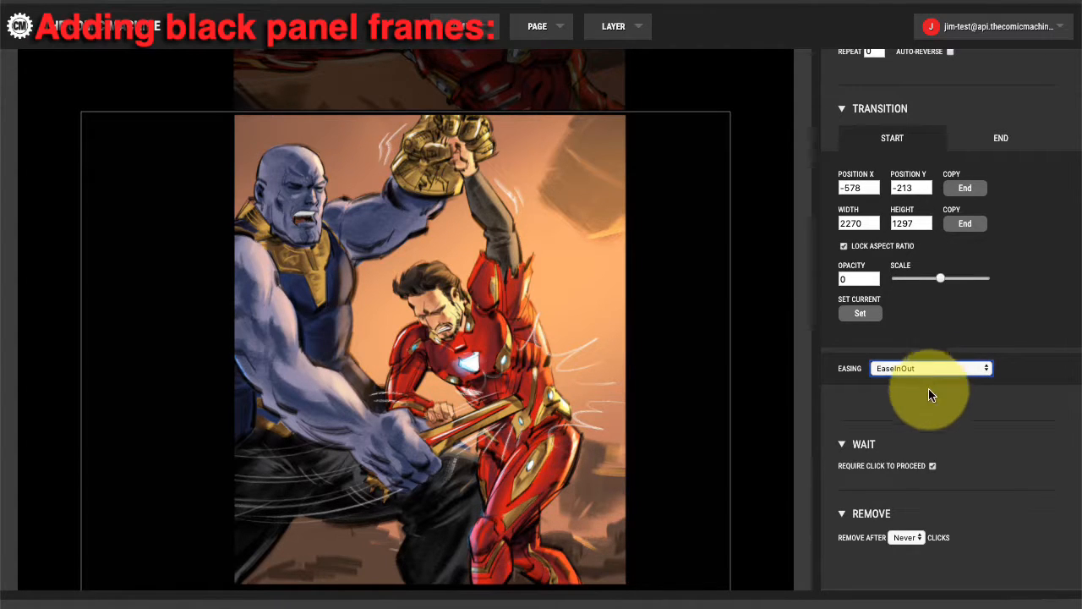
Set the side crop layer to be removed on click and return to the layer list.
{"action": "left_click", "coordinate": [907, 537]}
{"action": "left_click", "coordinate": [910, 548]}
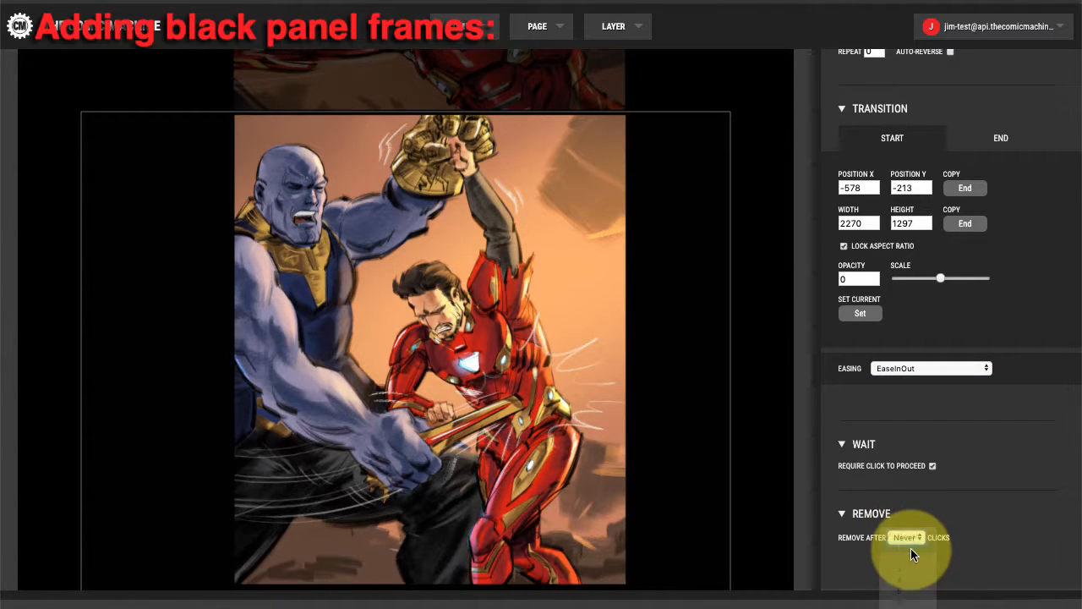
{"action": "scroll", "coordinate": [964, 507], "scroll_direction": "up", "scroll_amount": 5}
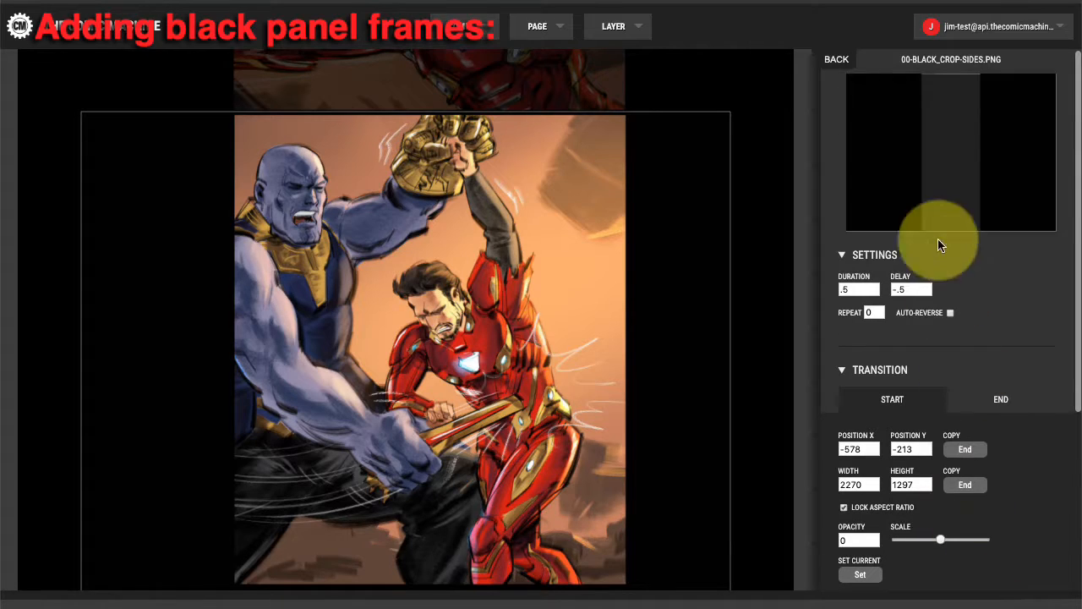
{"action": "left_click", "coordinate": [836, 60]}
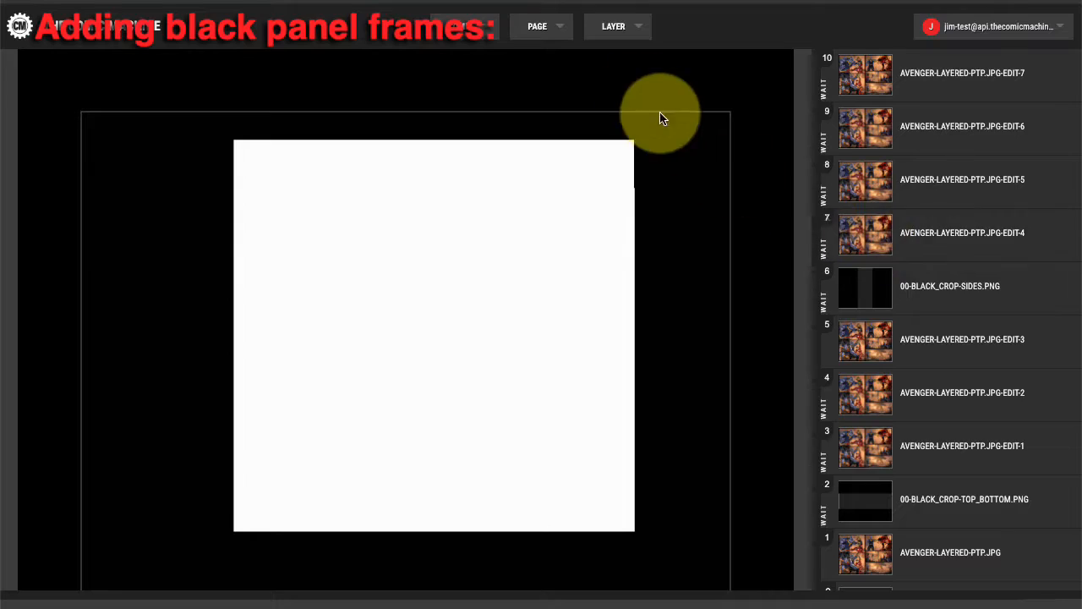
Preview the page and advance through its panels to check the black crop frames' transitions.
{"action": "left_click", "coordinate": [558, 26]}
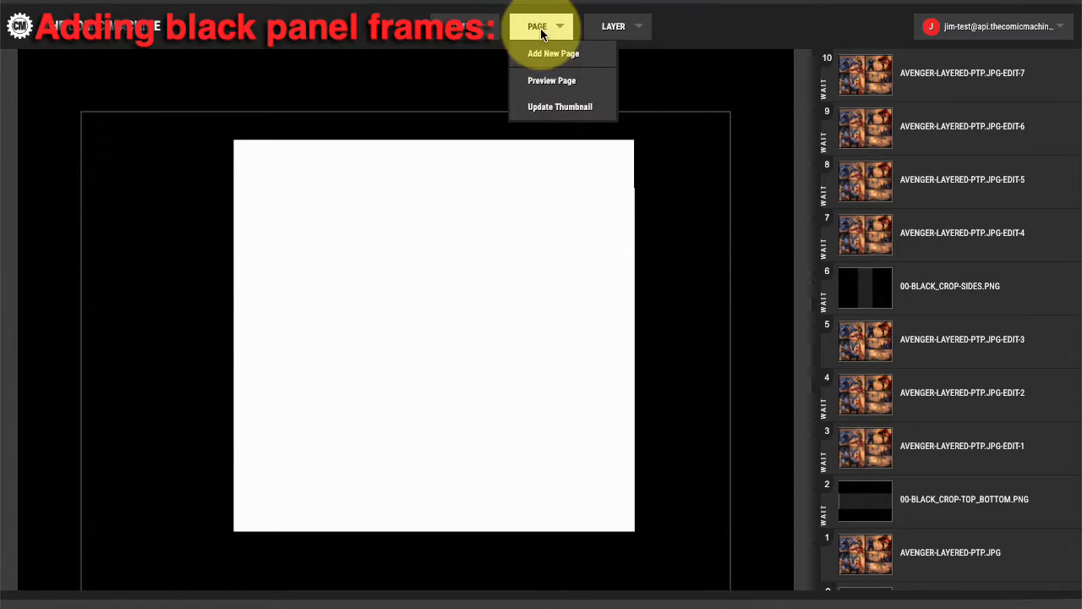
{"action": "left_click", "coordinate": [548, 80]}
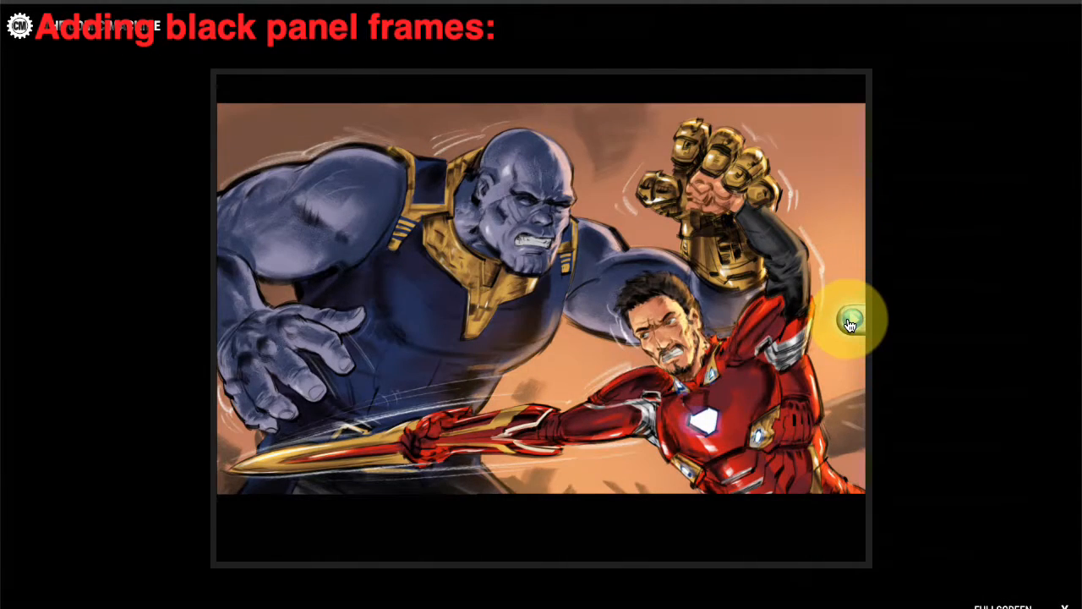
{"action": "left_click", "coordinate": [850, 321]}
{"action": "left_click", "coordinate": [850, 321]}
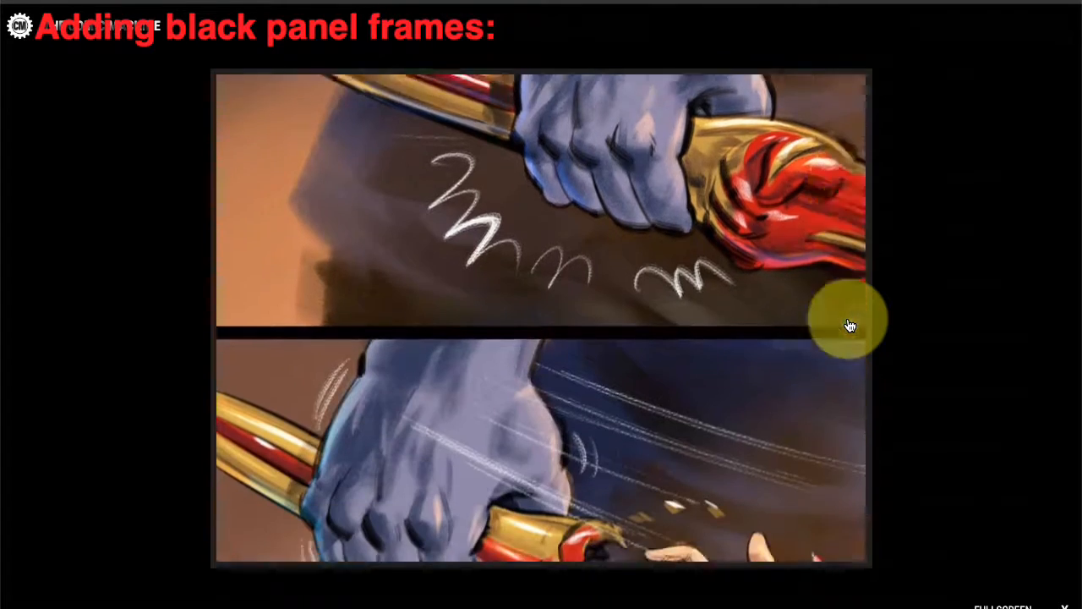
{"action": "left_click", "coordinate": [850, 321]}
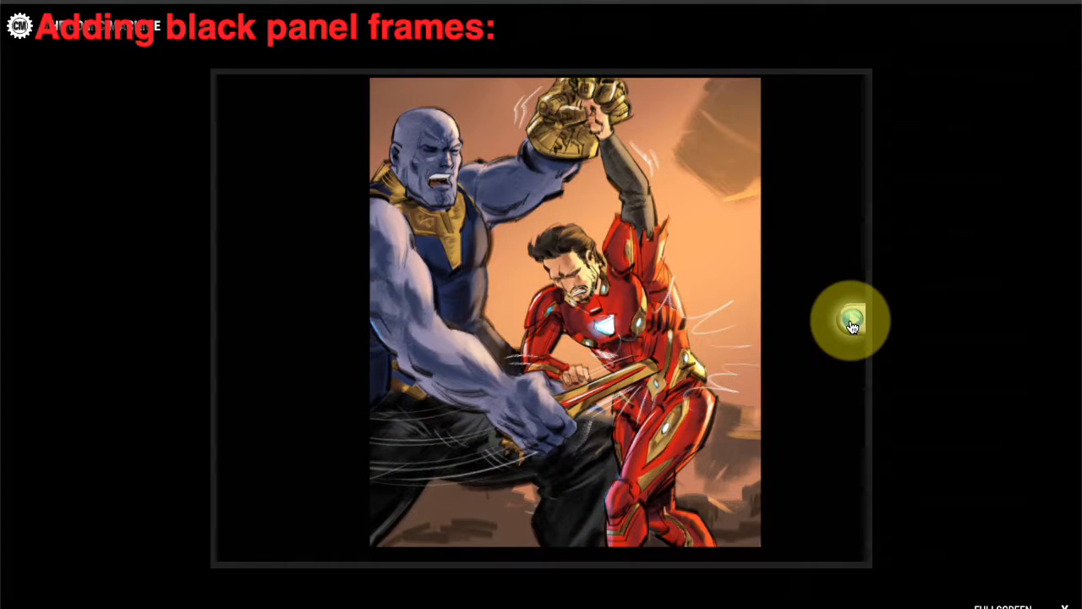
{"action": "left_click", "coordinate": [851, 322]}
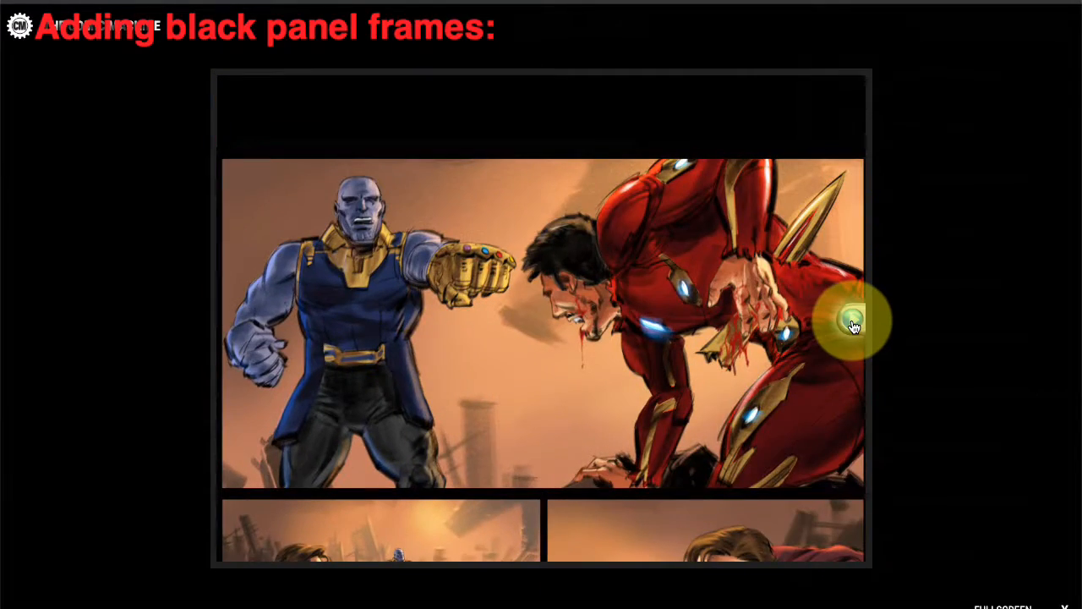